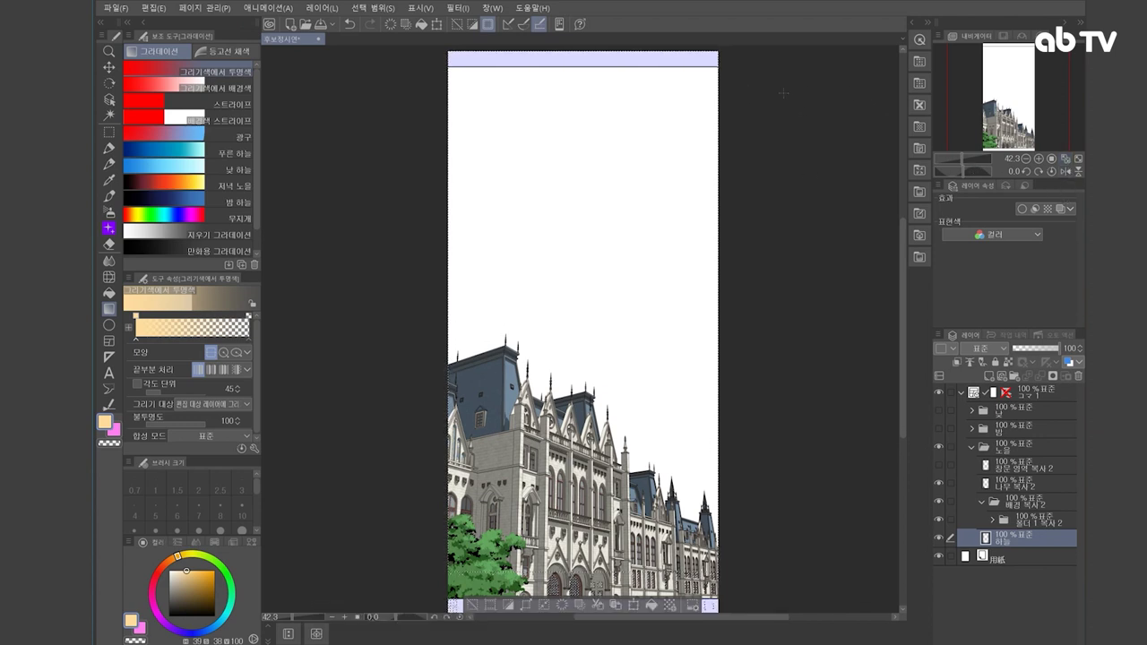
- Lay a #FFDDA2 gradient down the sky and add a #DD86D7 gradient fading from the top over it
left_click_drag(784, 89, 750, 524)
left_click_drag(782, 153, 755, 556)
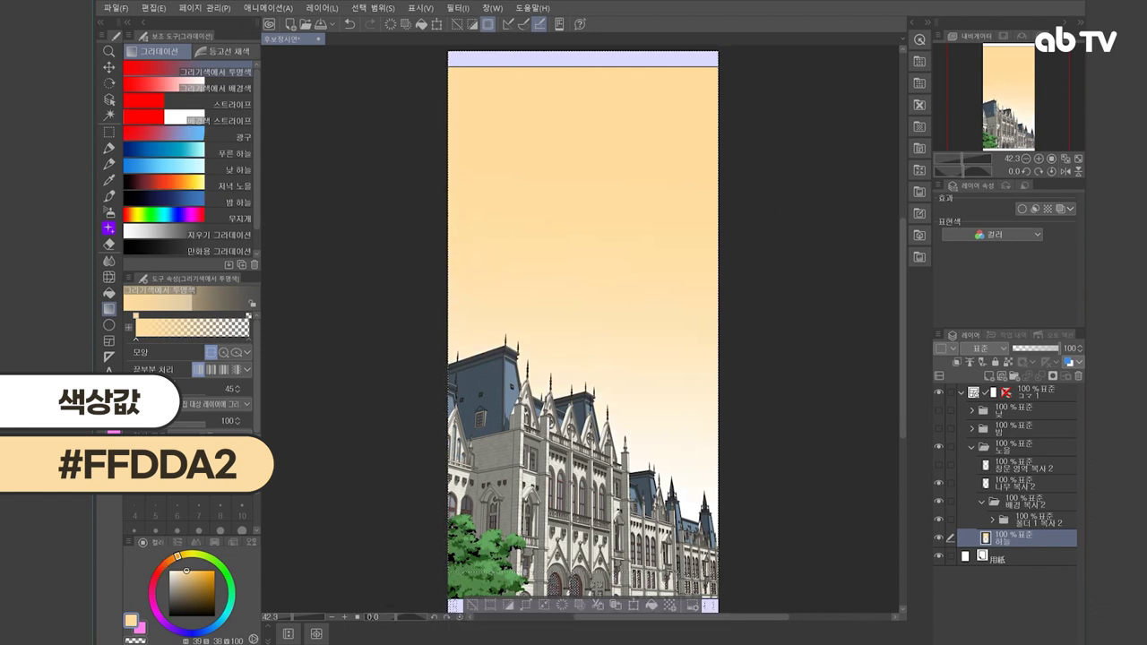
left_click(166, 560)
left_click_drag(801, 46, 785, 277)
left_click_drag(816, 108, 770, 446)
left_click_drag(802, 52, 790, 316)
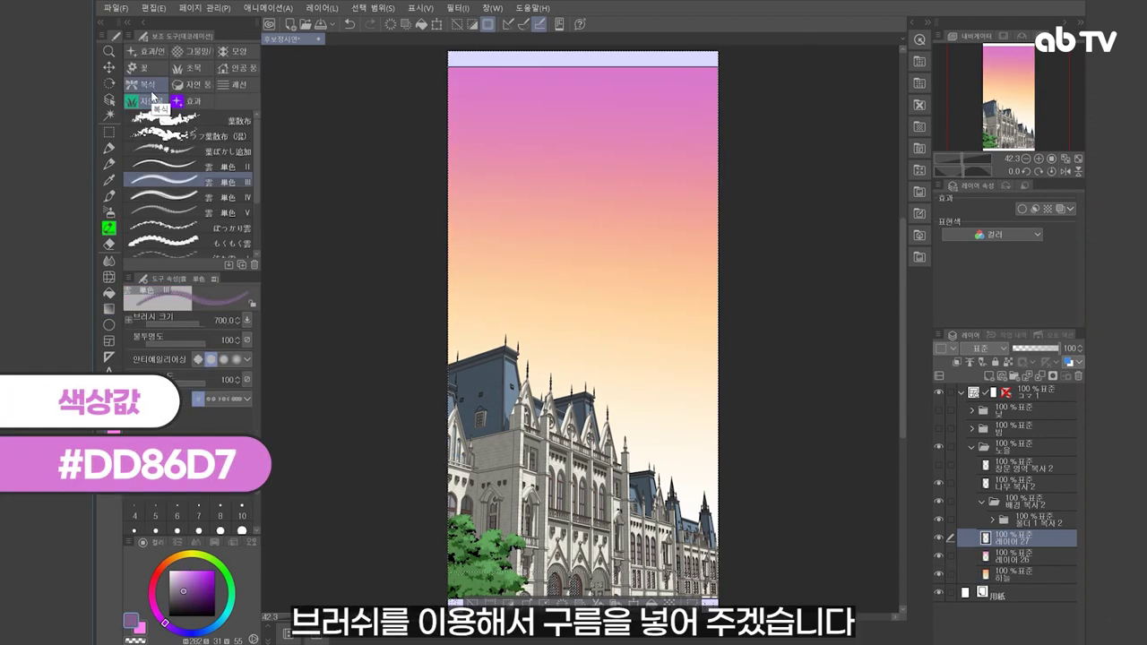
- Stamp dark purple clouds across the middle and upper sky with the 流れ雲 III brush at size 1500
scroll(224, 224, "down", 3)
left_click(225, 229)
scroll(226, 184, "down", 2)
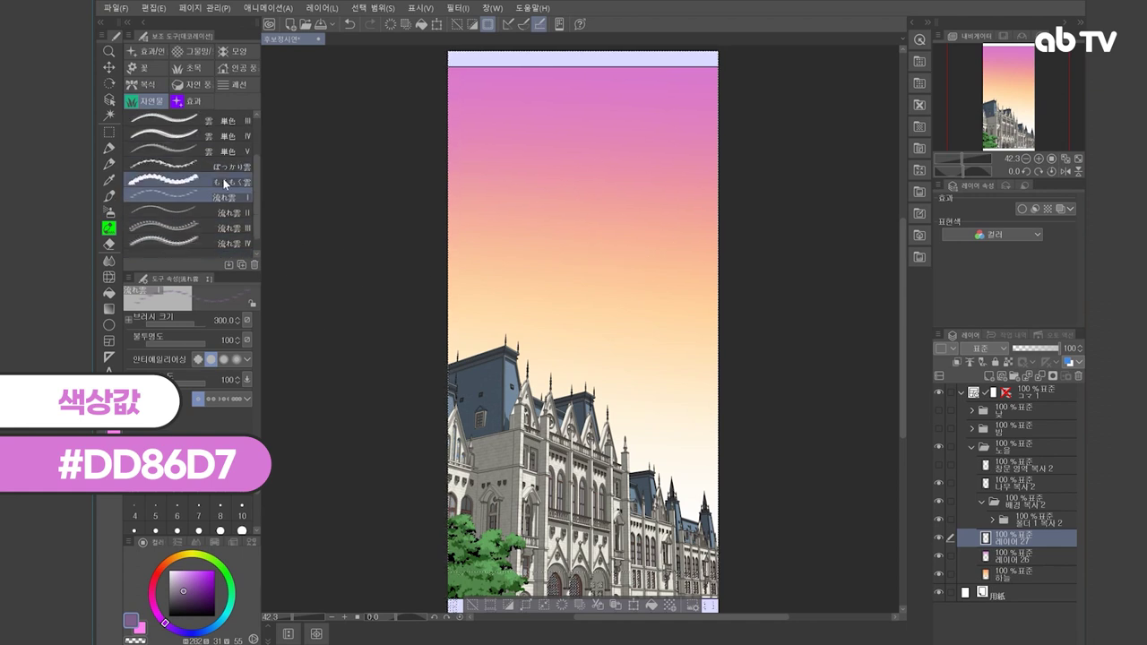
left_click(222, 240)
left_click(224, 227)
left_click(578, 291)
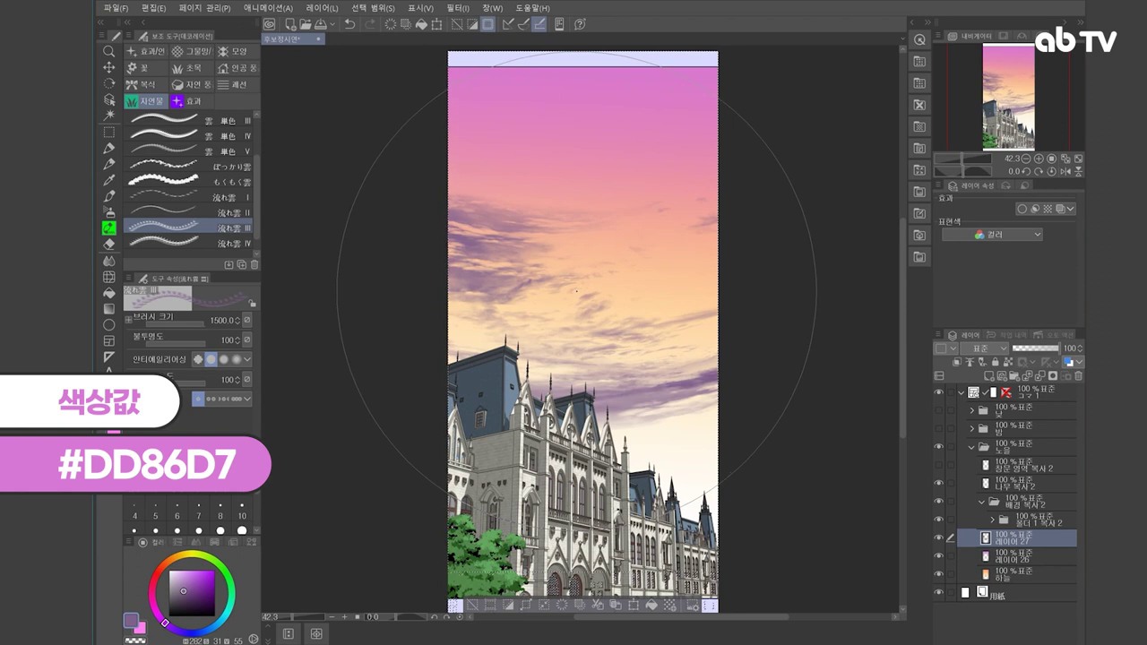
left_click(502, 69)
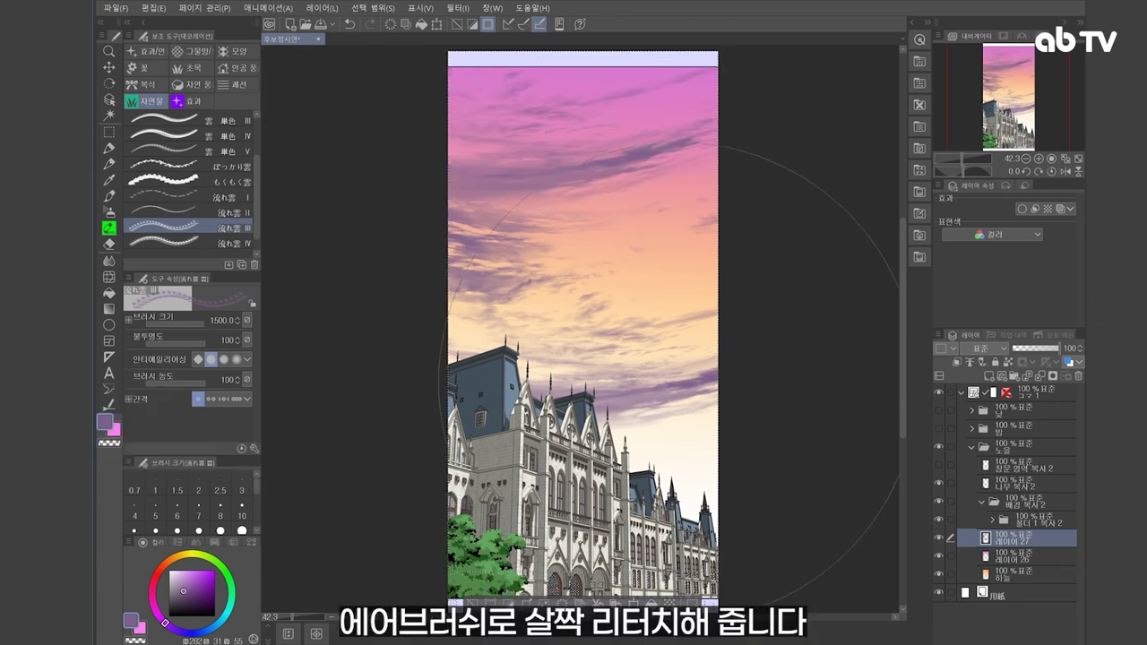
- Retouch the lower clouds near the building's roofline with the soft airbrush at size 500
key("b")
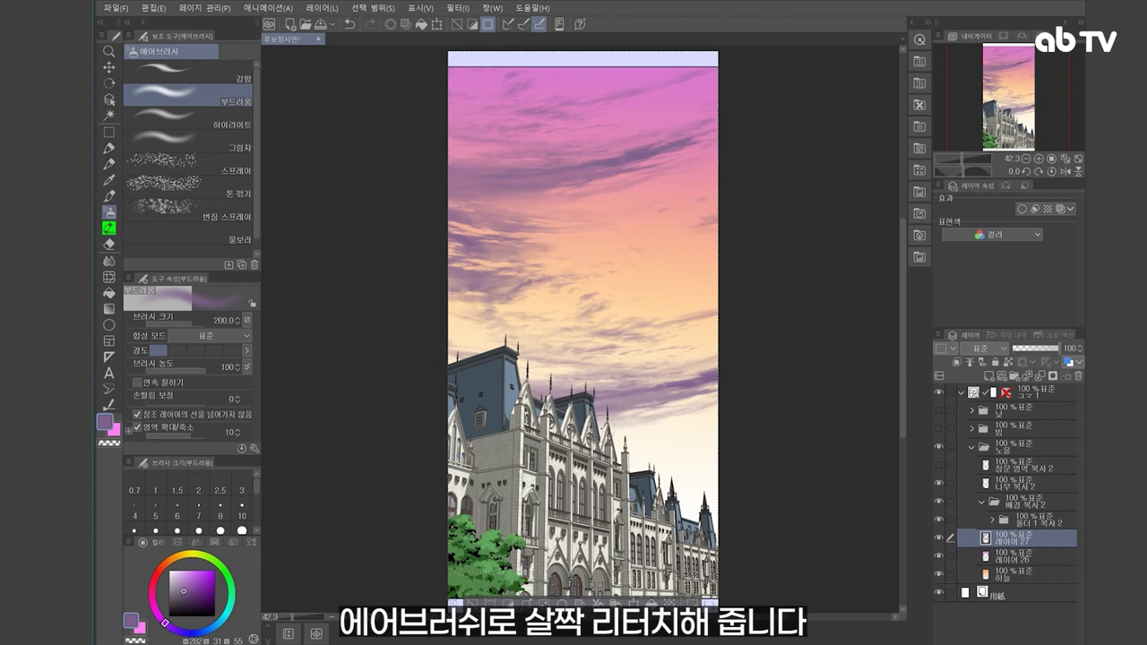
key("bracketright")
key("bracketright")
key("bracketright")
key("bracketright")
left_click_drag(619, 423, 639, 414)
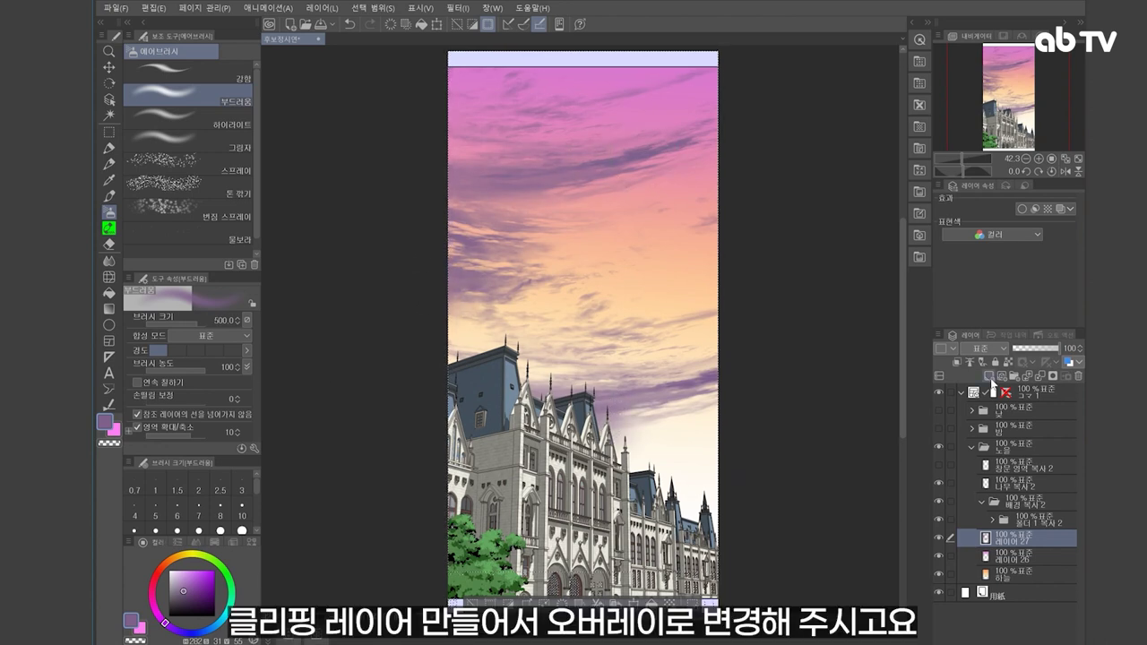
- Clip a new Overlay layer to the clouds and tint them with #D9AA7C sampled from the sky
left_click(989, 377)
left_click(955, 358)
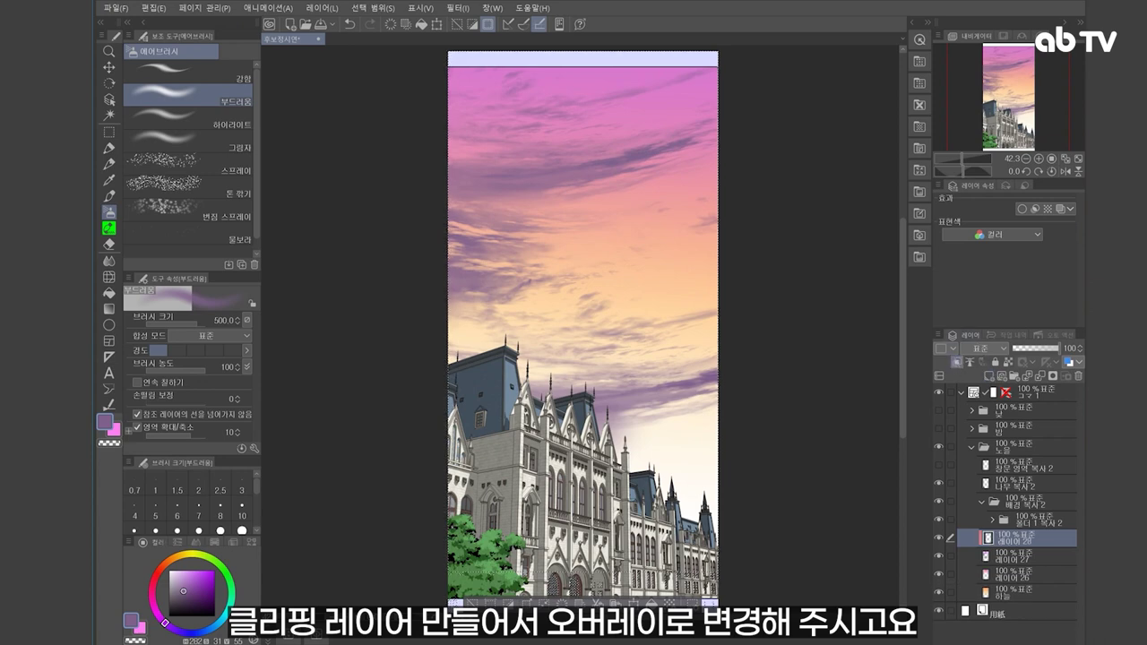
left_click(573, 314, "alt")
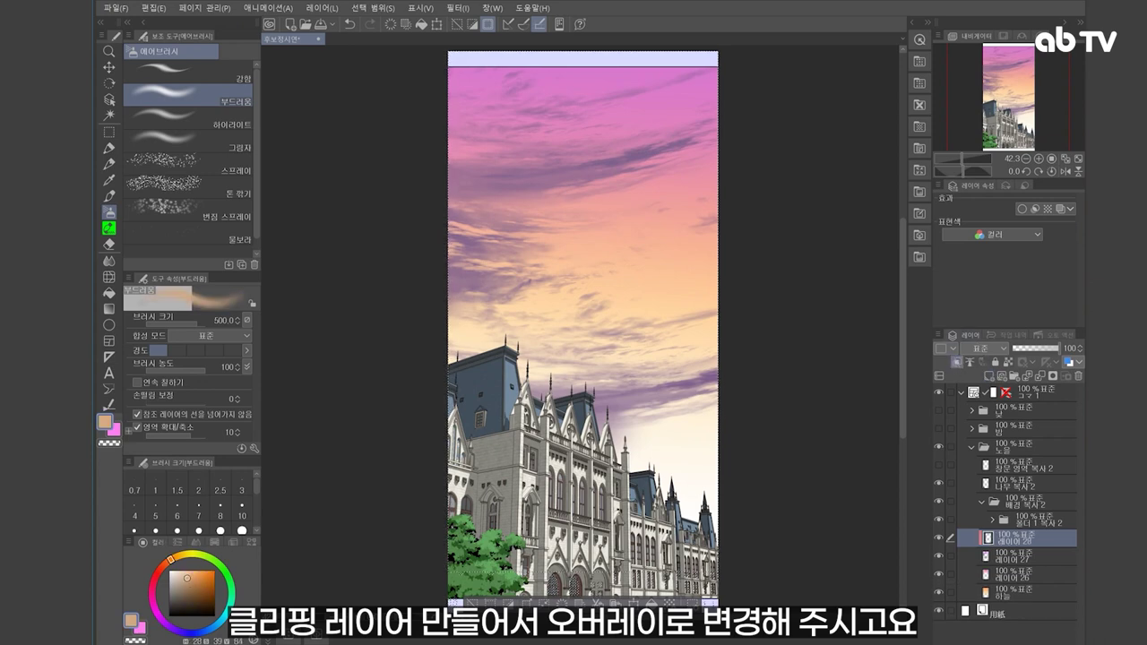
left_click(986, 349)
left_click(1007, 164)
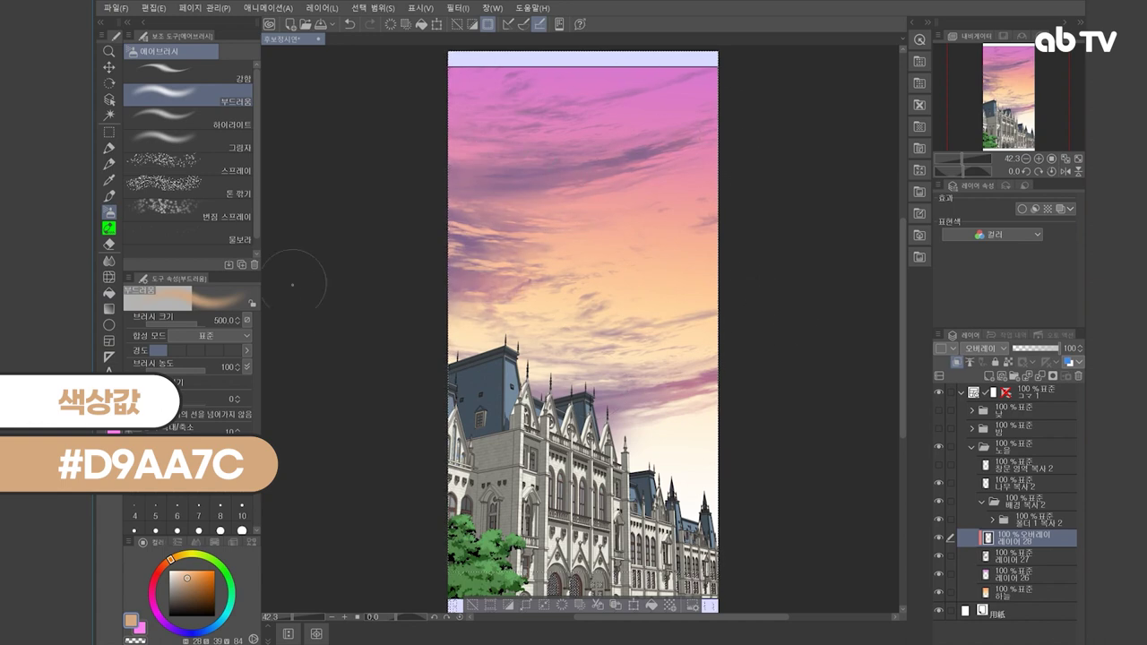
- Return to cloud layer 레이어 27 and set the soft airbrush to transparent colour at size 170 for erasing
left_click(1025, 553)
key("c")
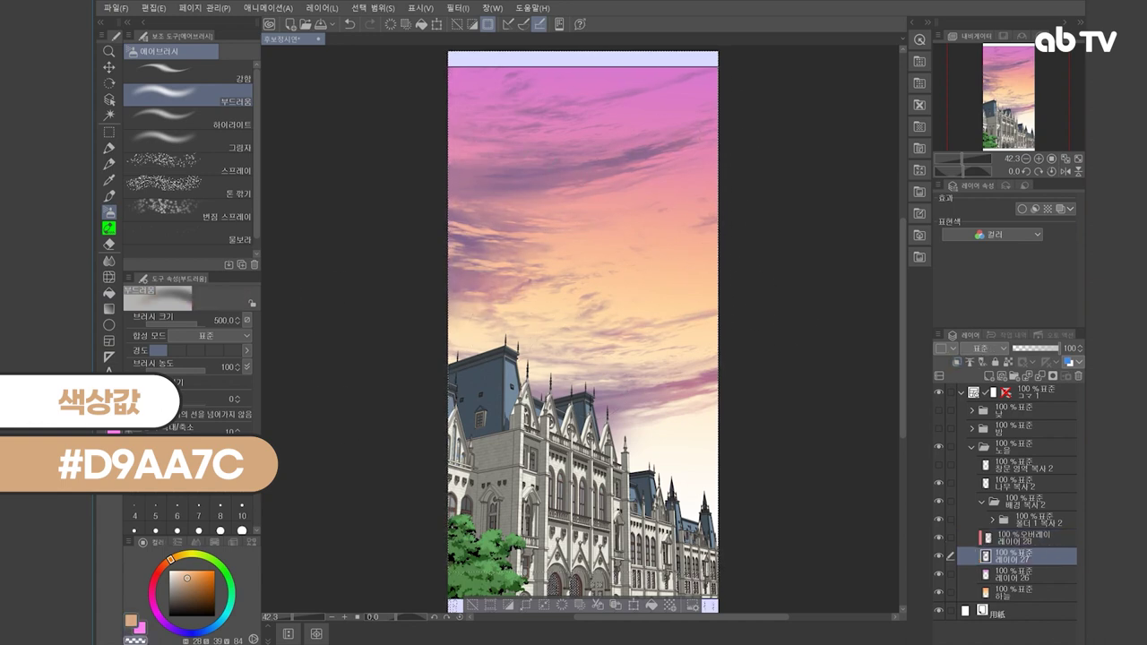
key("bracketleft")
key("bracketleft")
key("bracketleft")
key("bracketleft")
key("bracketleft")
- Duplicate the cloud layer, set the original 레이어 27 to 53% opacity and hide it
key("ctrl+c")
key("ctrl+v")
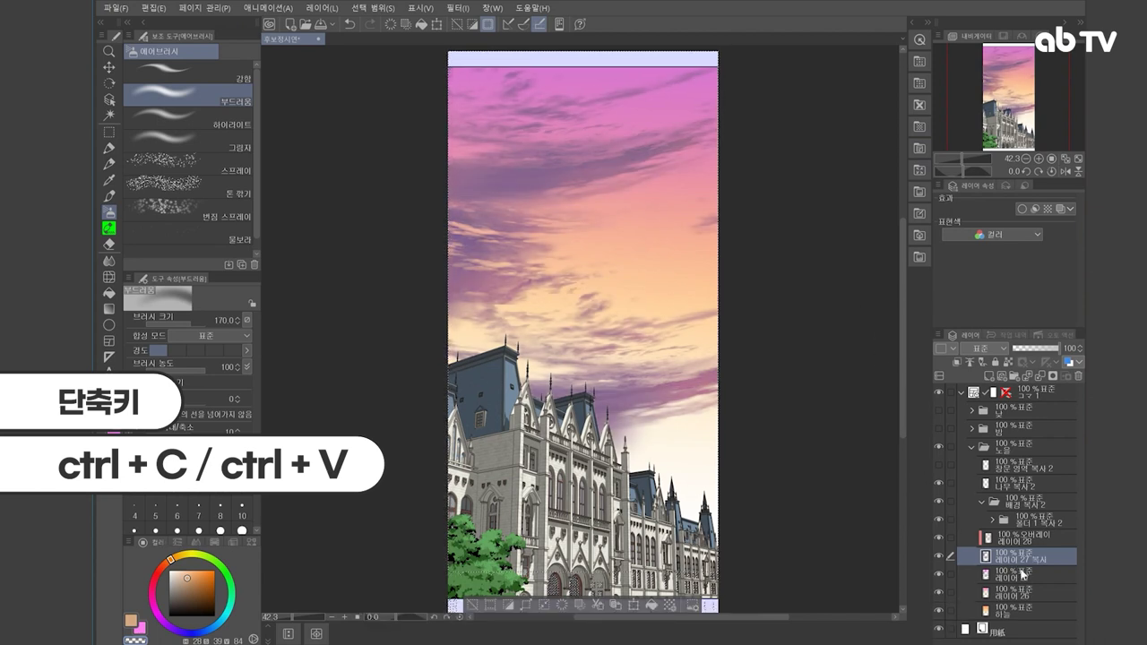
left_click(1029, 590)
left_click(1032, 577)
left_click(1037, 349)
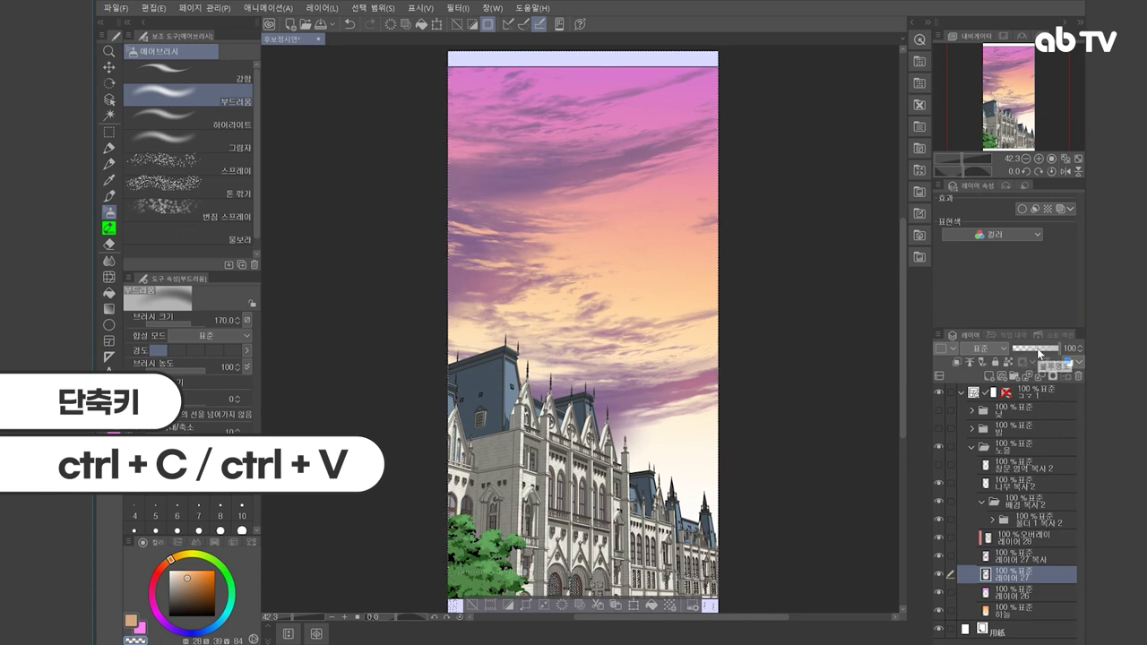
left_click(939, 572)
left_click(938, 572)
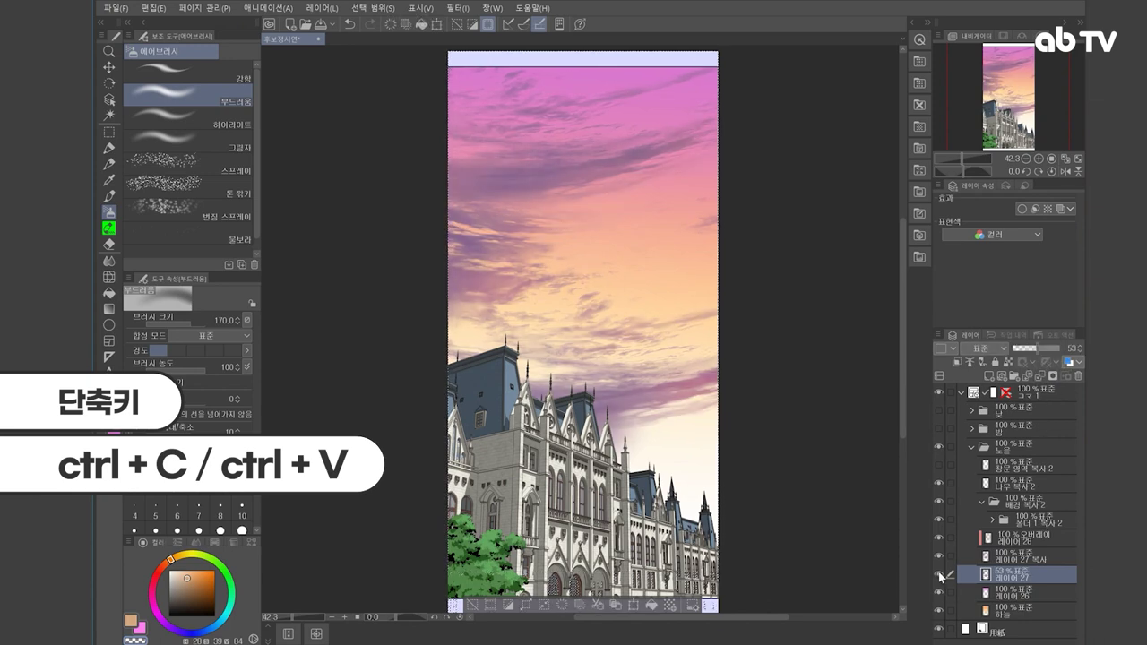
- Apply layer colour #683053 to the building's middle Multiply layer in folder 폴더 1 복사 2 and duplicate that layer
left_click(993, 521)
left_click(1009, 555)
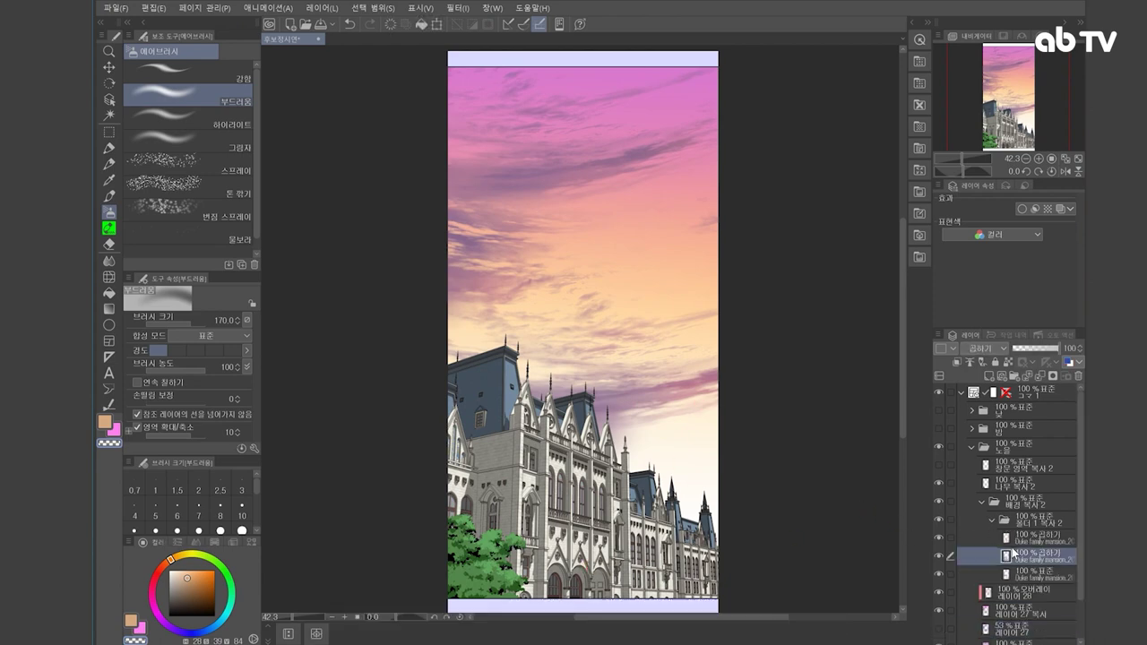
left_click(940, 556)
left_click(940, 556)
left_click(1061, 210)
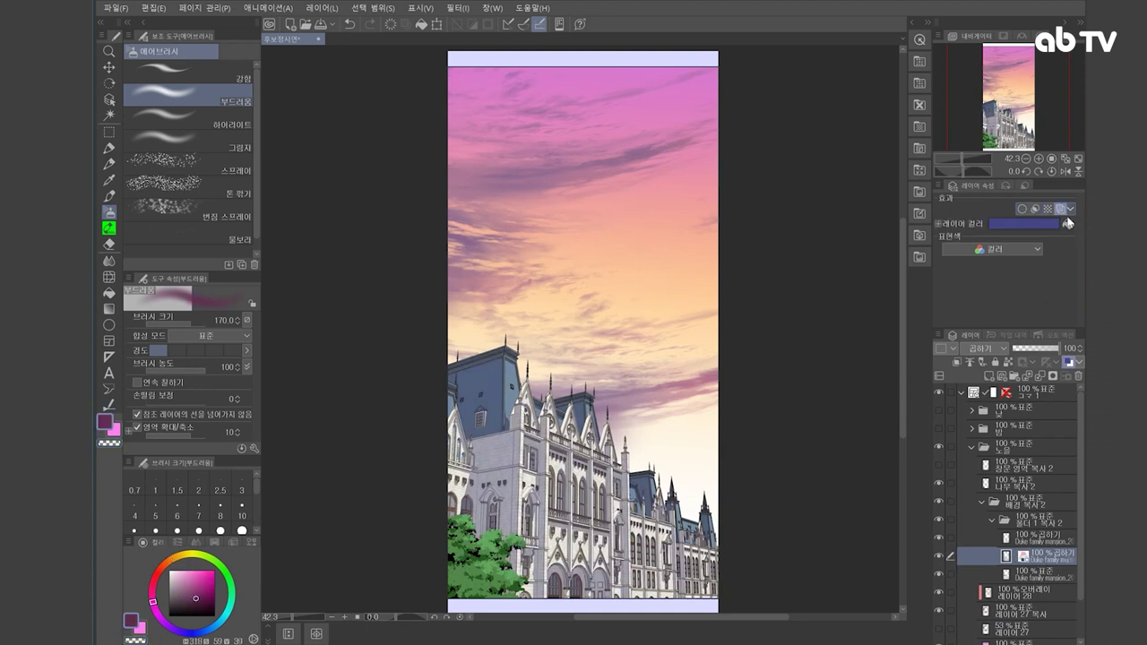
left_click(1067, 224)
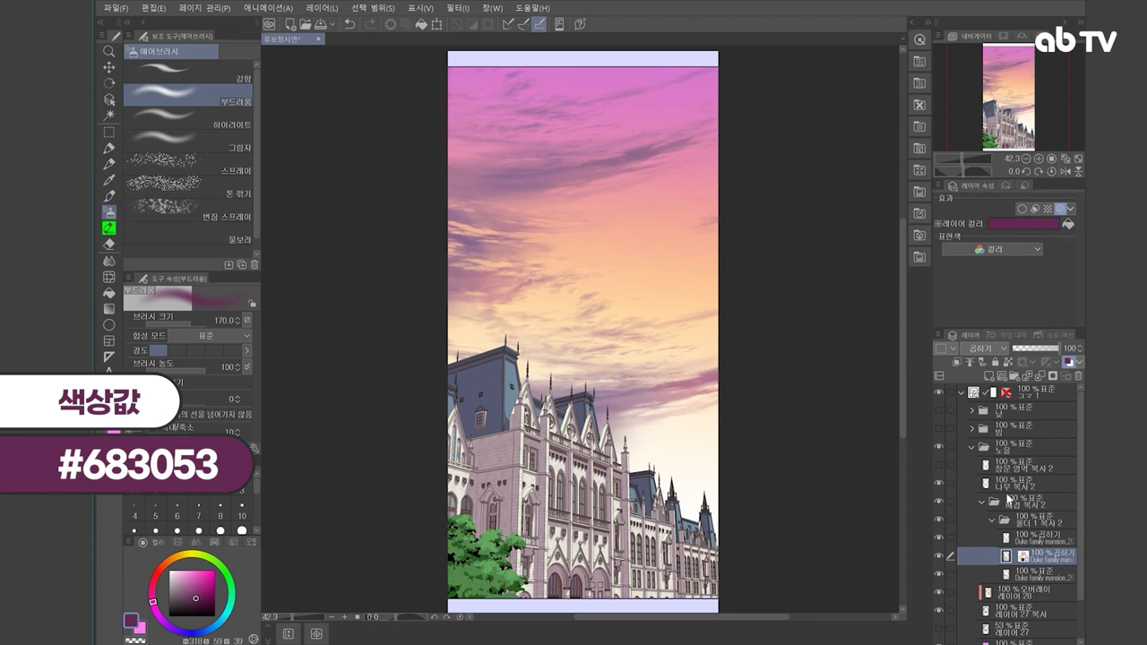
key("ctrl+v")
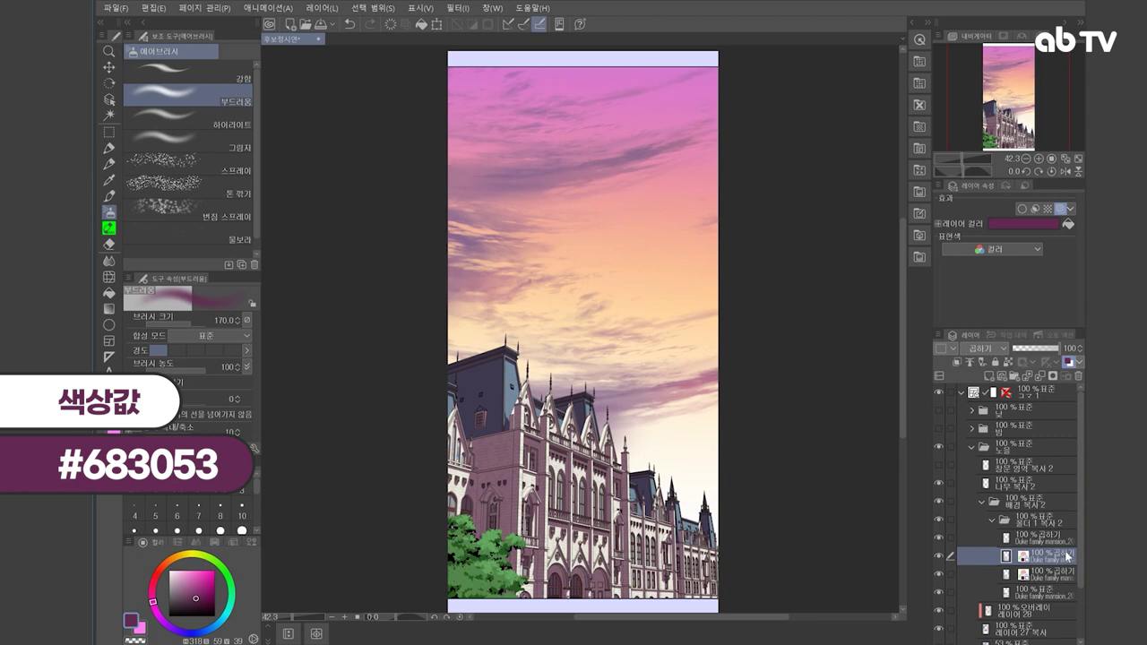
- Preview the window area layer, then move it and the tree layer into the 배경 복사 2 folder and collapse the folder
left_click(939, 465)
left_click(939, 464)
left_click(939, 465)
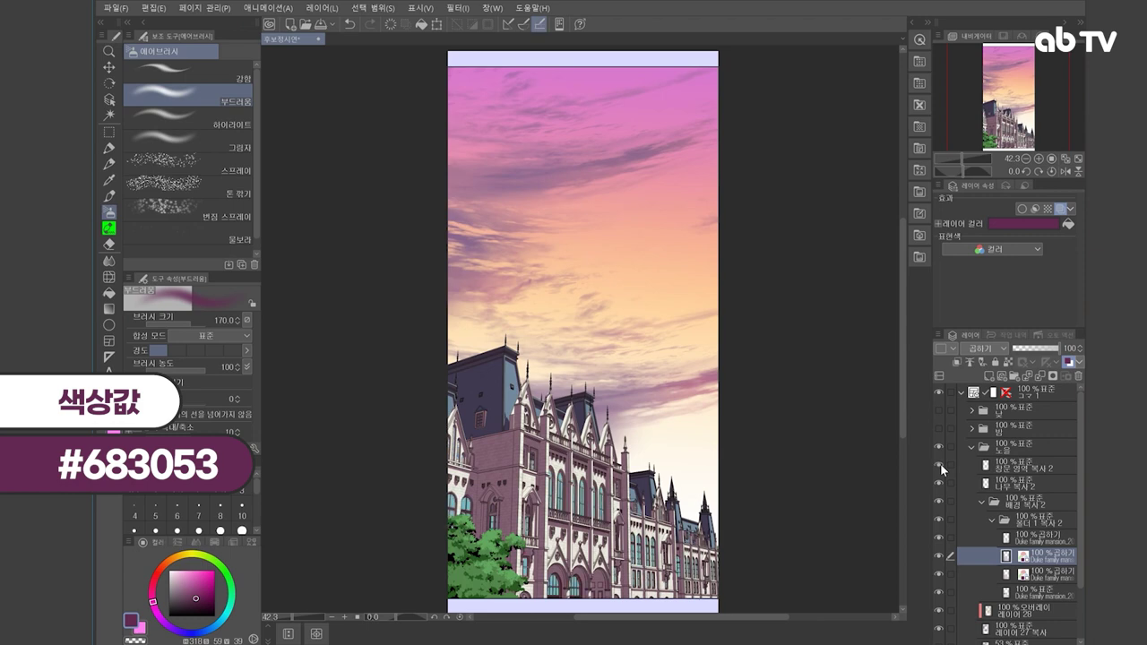
left_click(1031, 465)
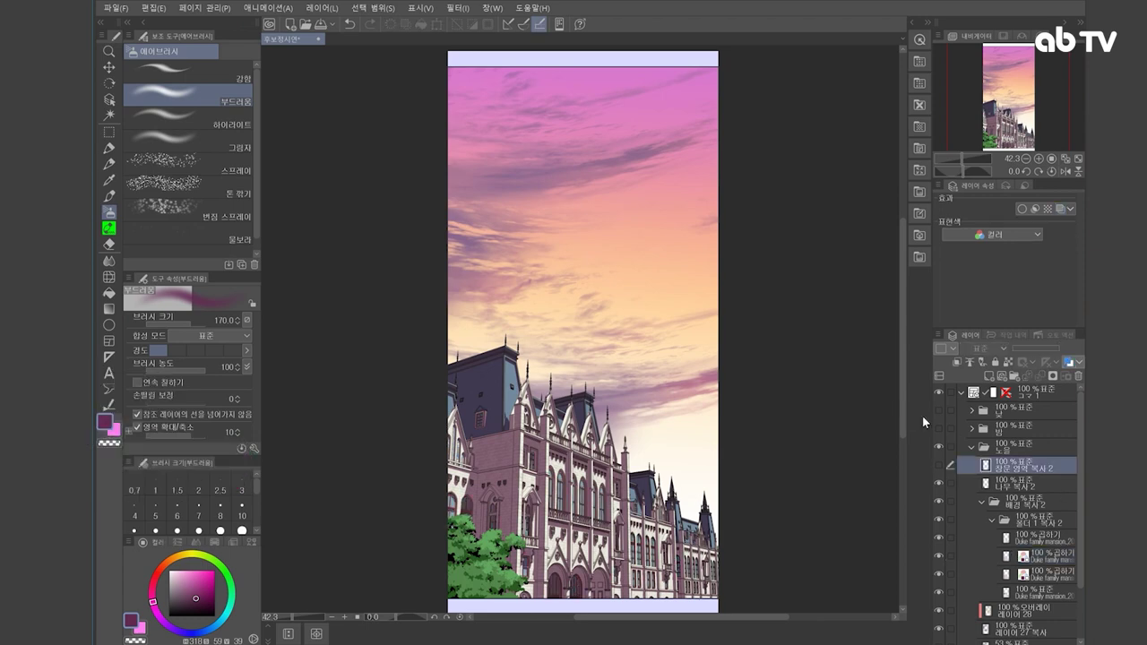
left_click(1018, 482)
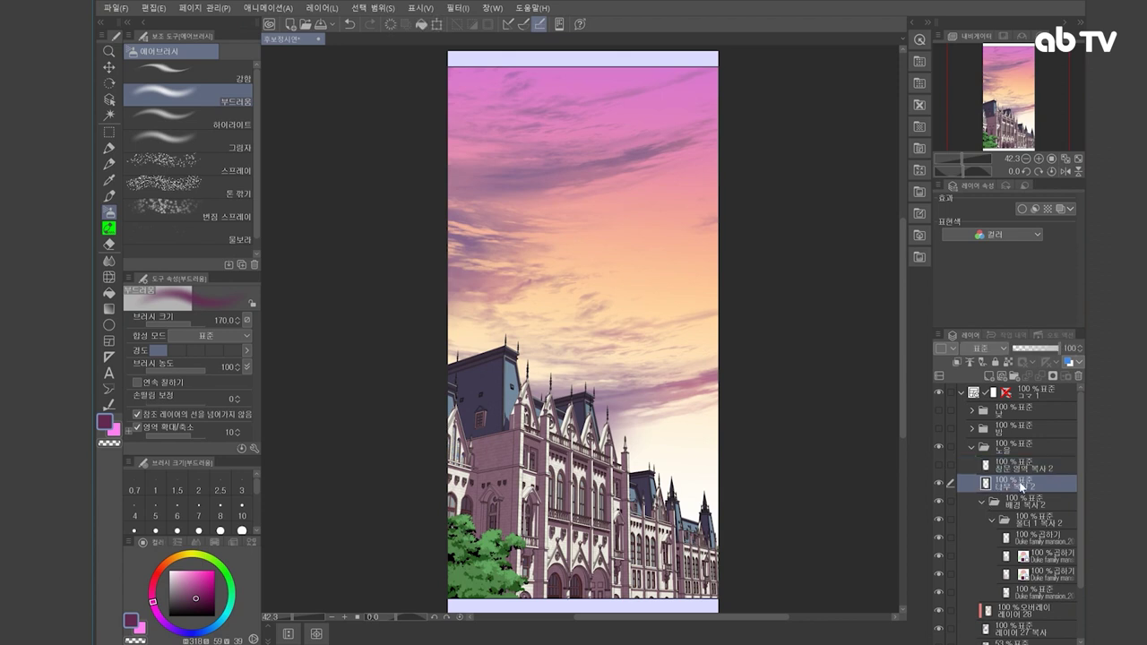
left_click_drag(1018, 480, 1041, 517)
left_click_drag(1025, 470, 1036, 492)
left_click(983, 467)
left_click(939, 465)
left_click(939, 465)
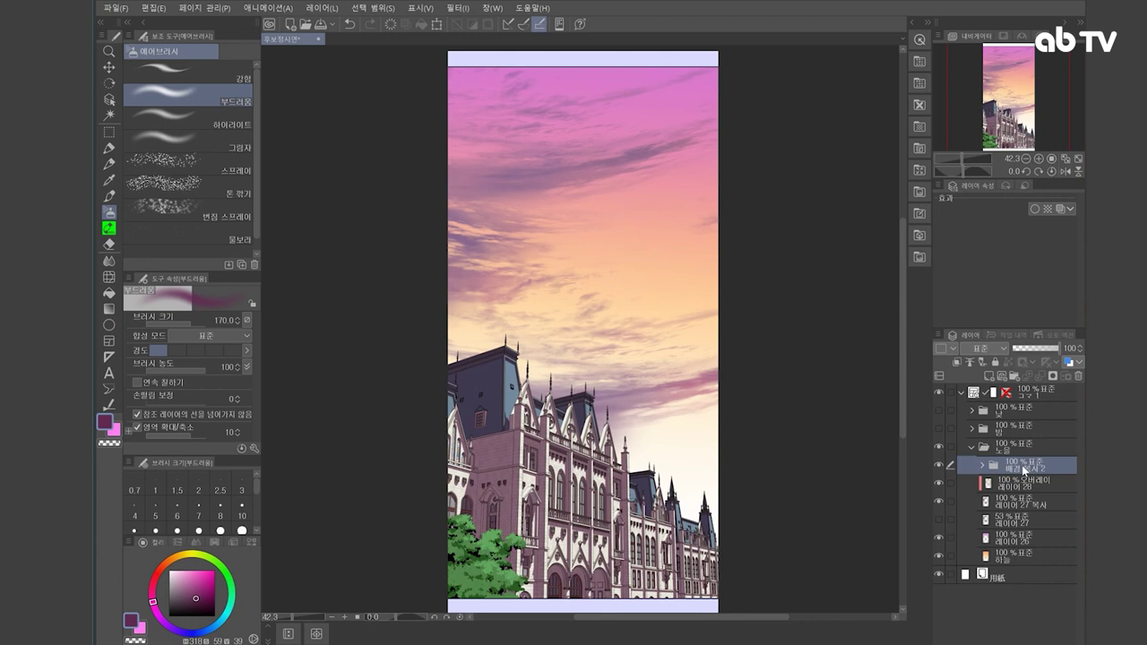
- Add a Multiply layer clipped to the 배경 복사 2 building folder and fill it with #90777C
left_click(983, 373)
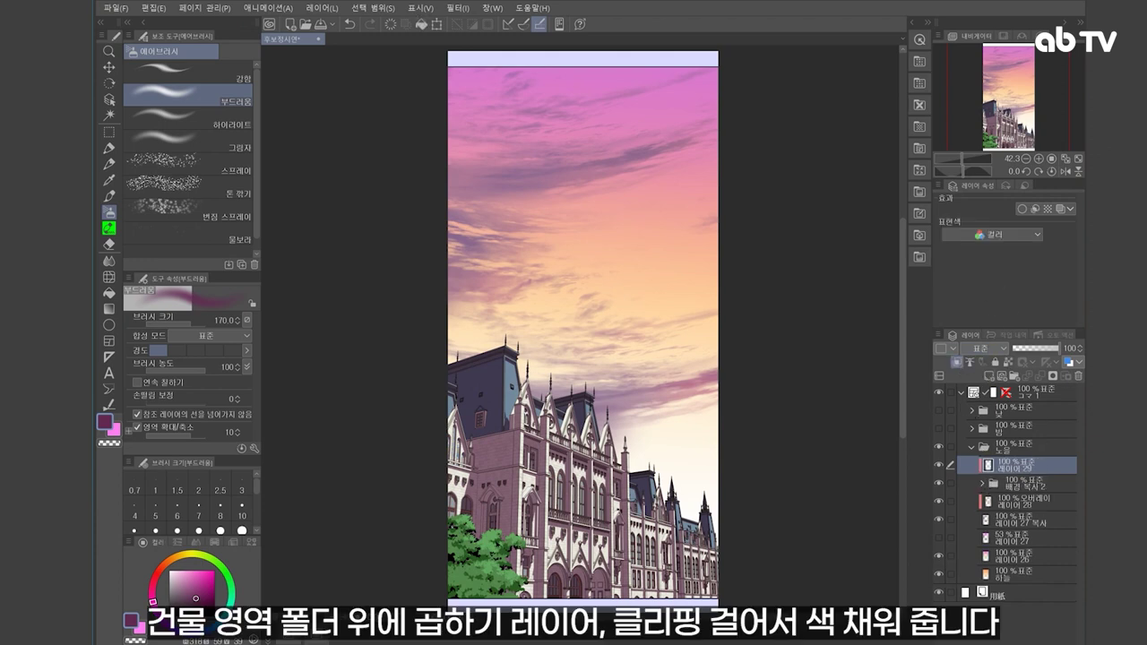
left_click(990, 348)
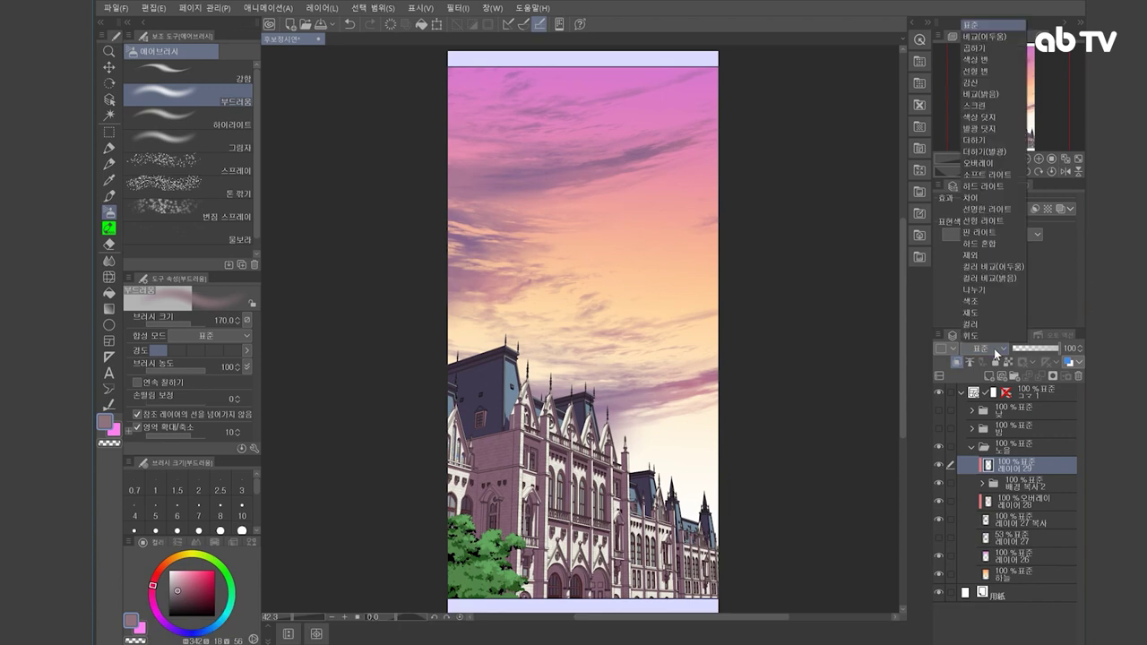
left_click(975, 51)
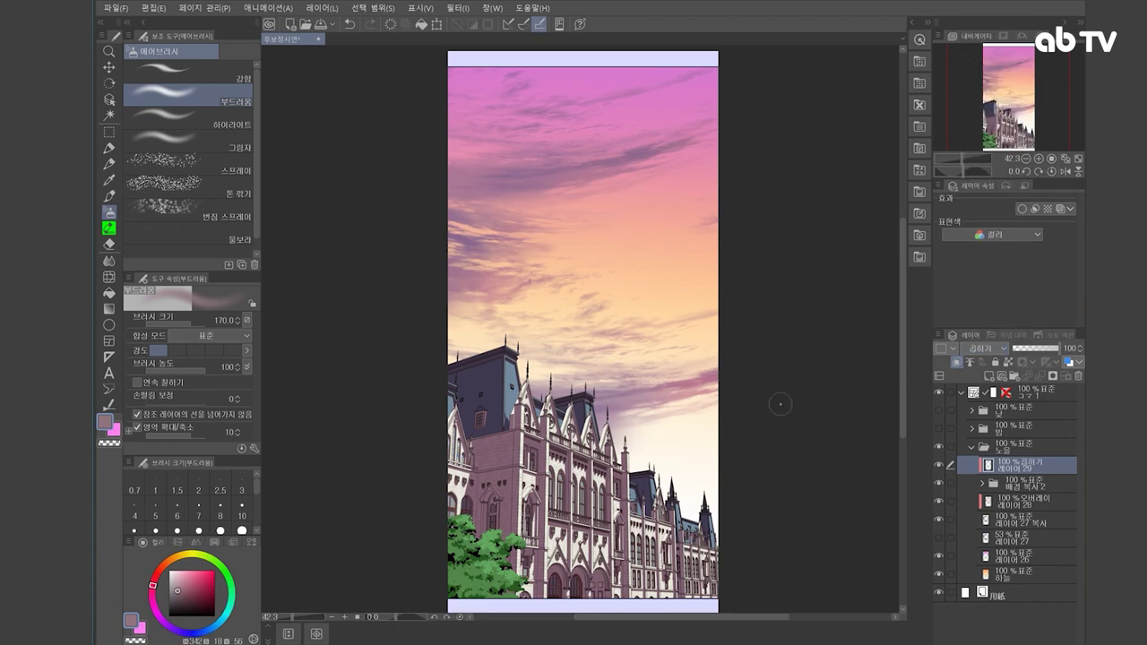
key("alt+BackSpace")
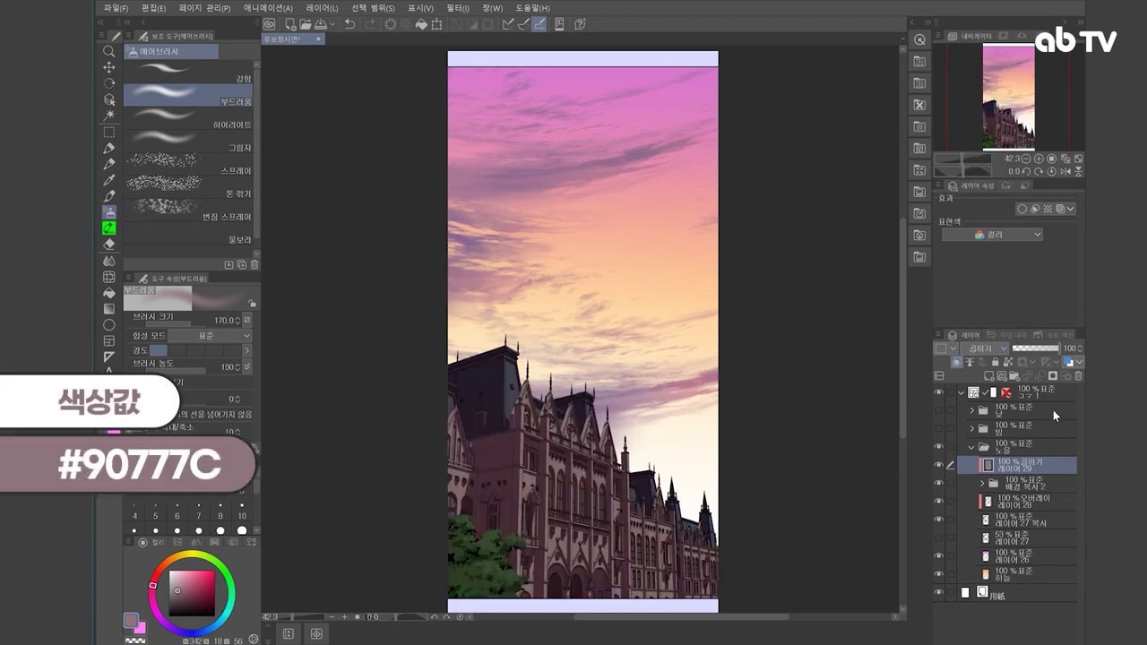
- Add a clipped Overlay layer above the shading and draw a #FFDEBF gradient down over the building
left_click(620, 369, "alt")
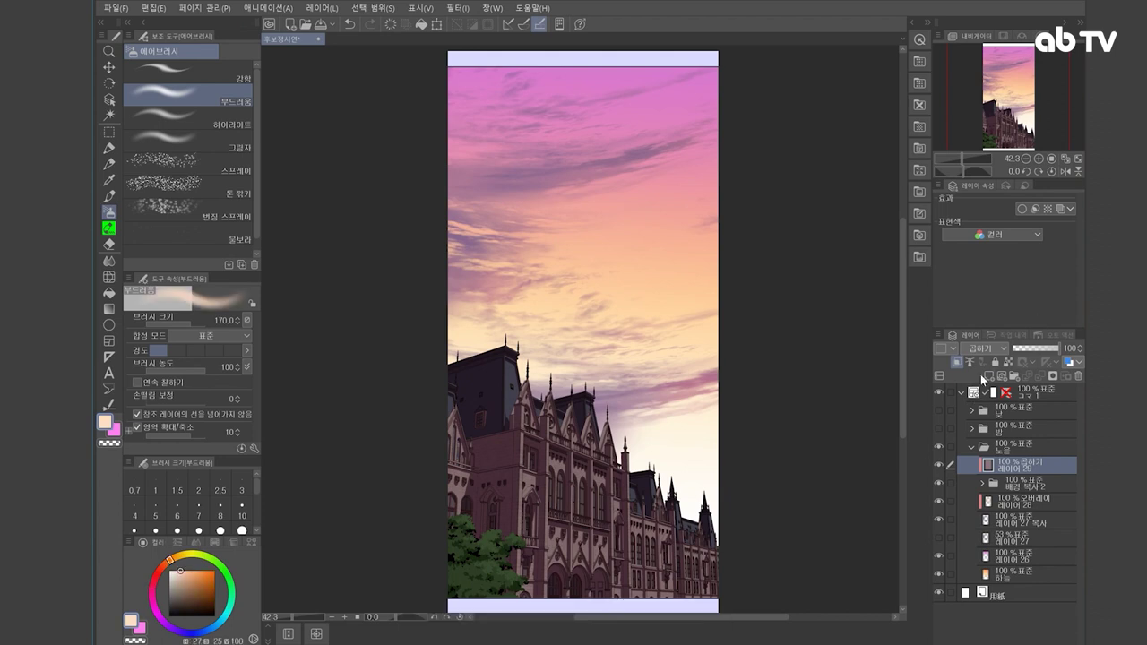
left_click(989, 377)
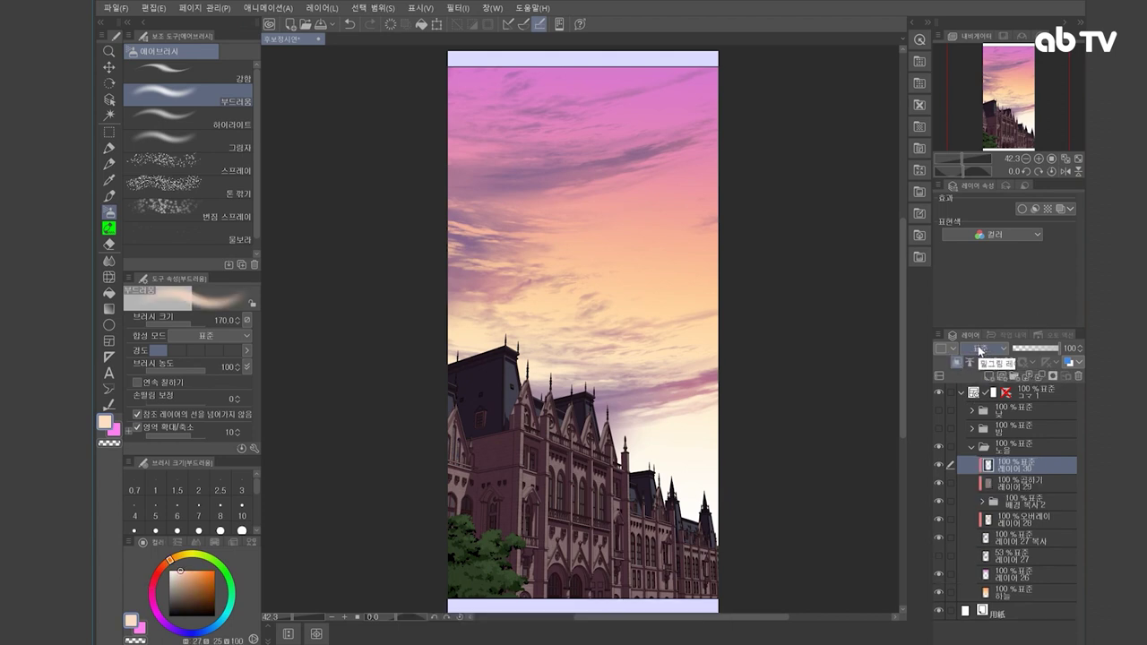
left_click(982, 349)
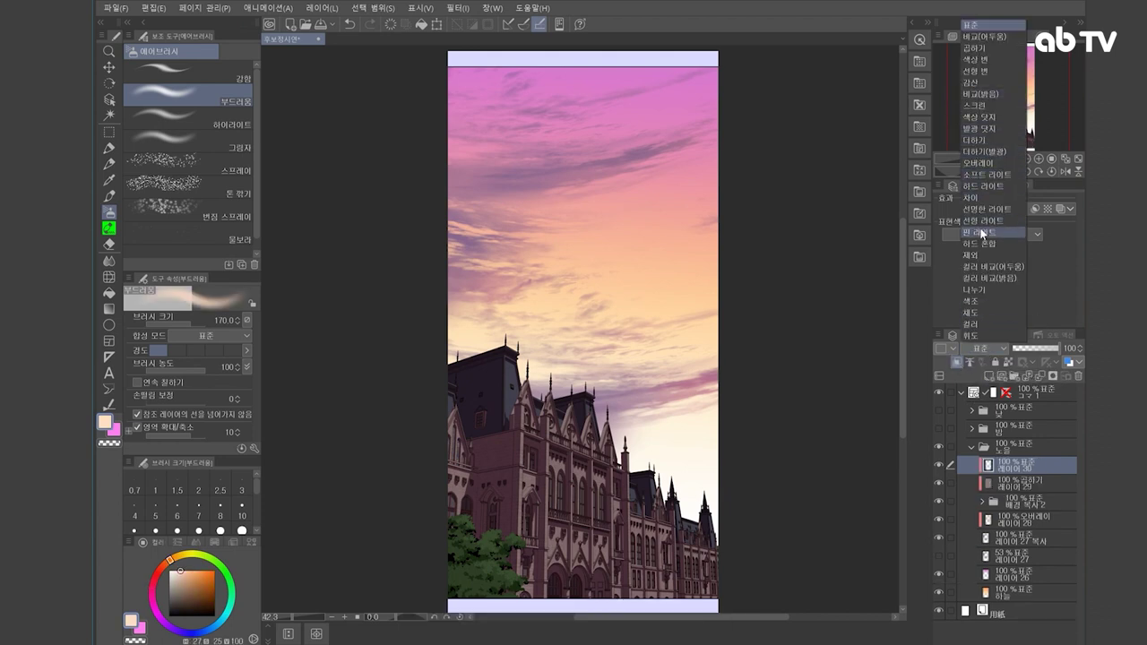
left_click(986, 162)
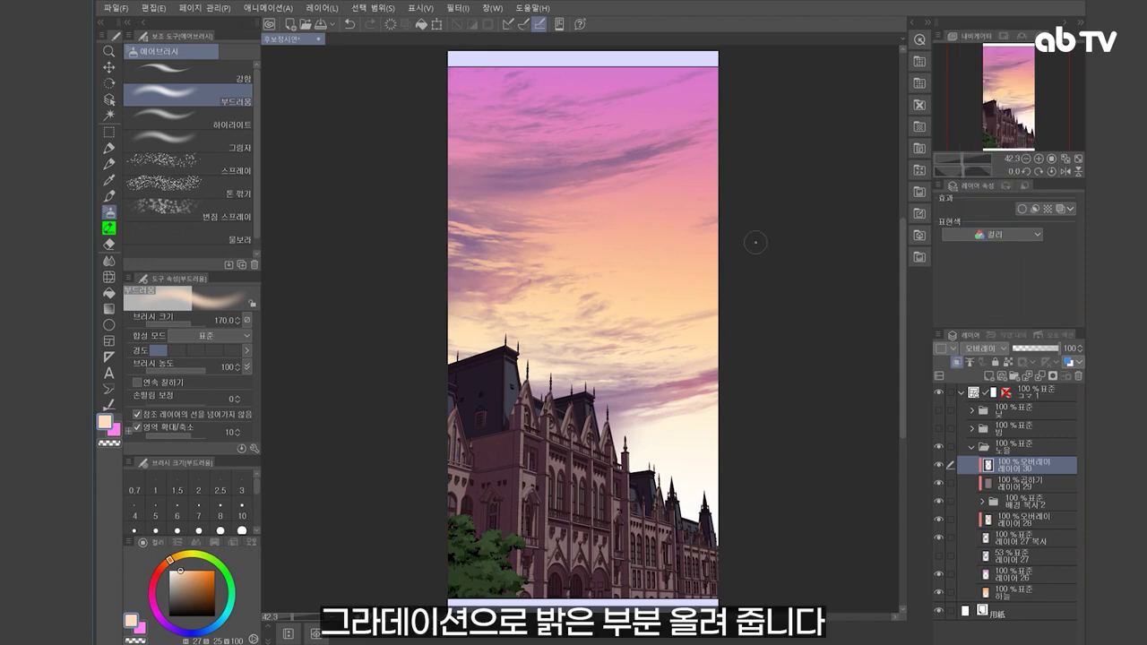
key("g")
left_click_drag(614, 309, 586, 602)
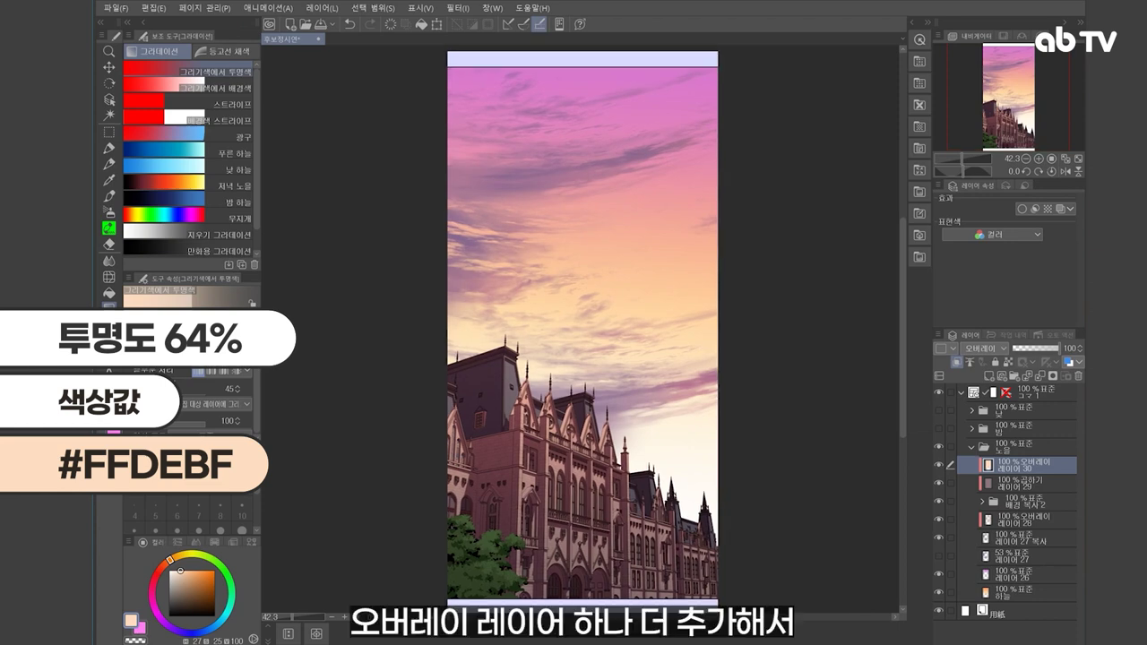
- Add a clipped Overlay layer, draw a #FFE6AE gradient down over the building, and set the layer's opacity to 74%
left_click(587, 336, "alt")
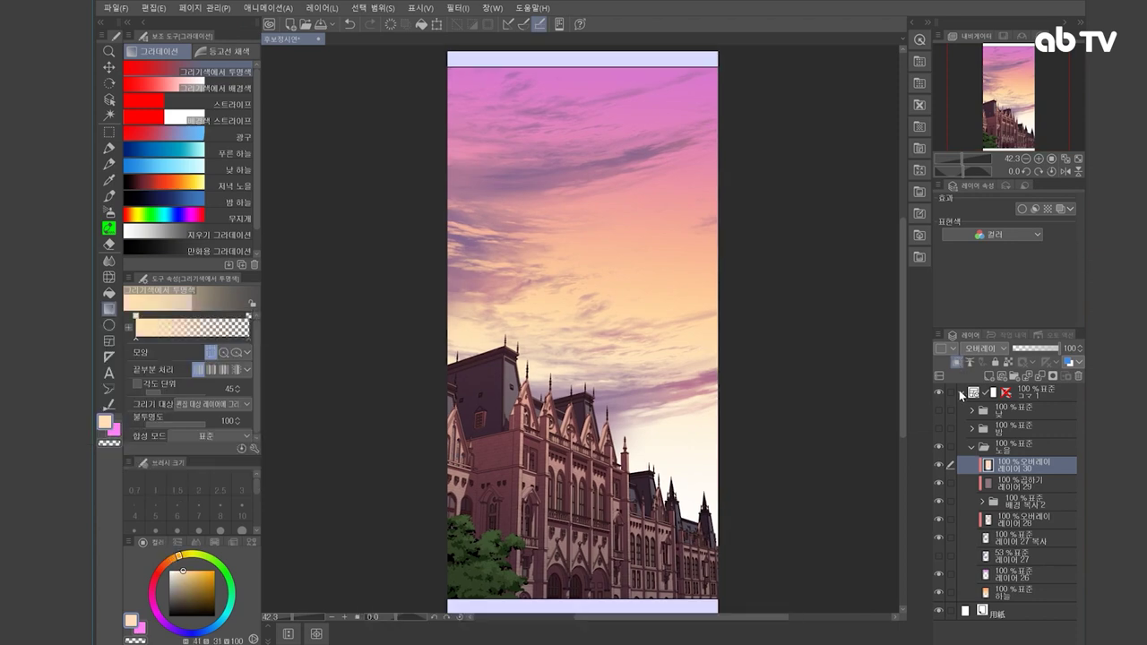
left_click(988, 376)
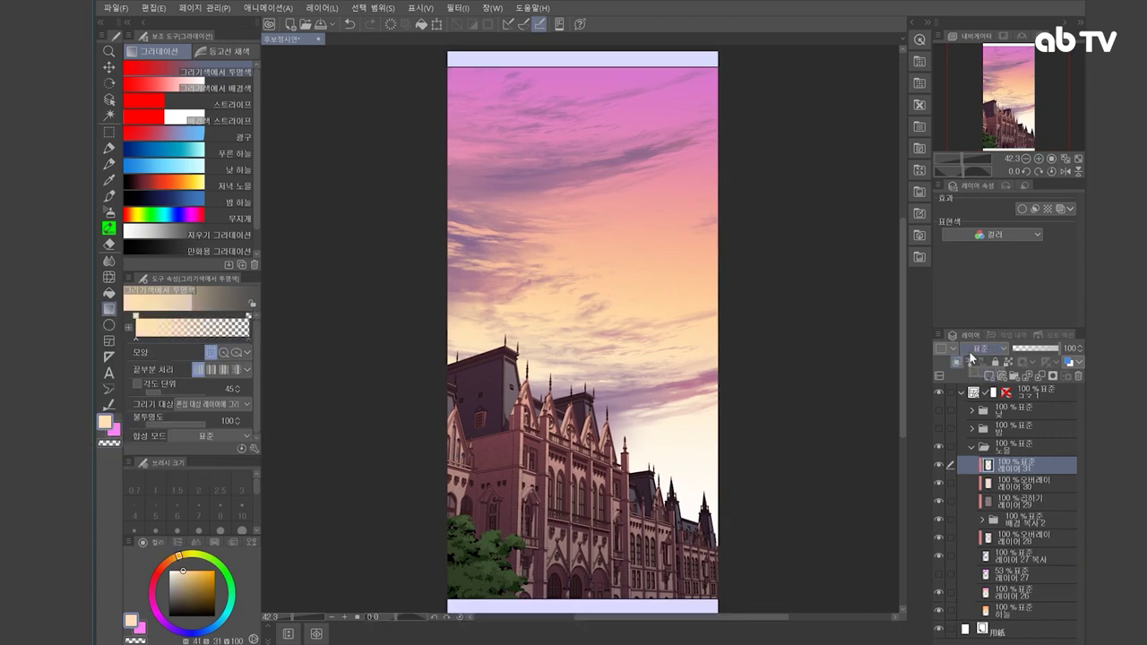
left_click(981, 349)
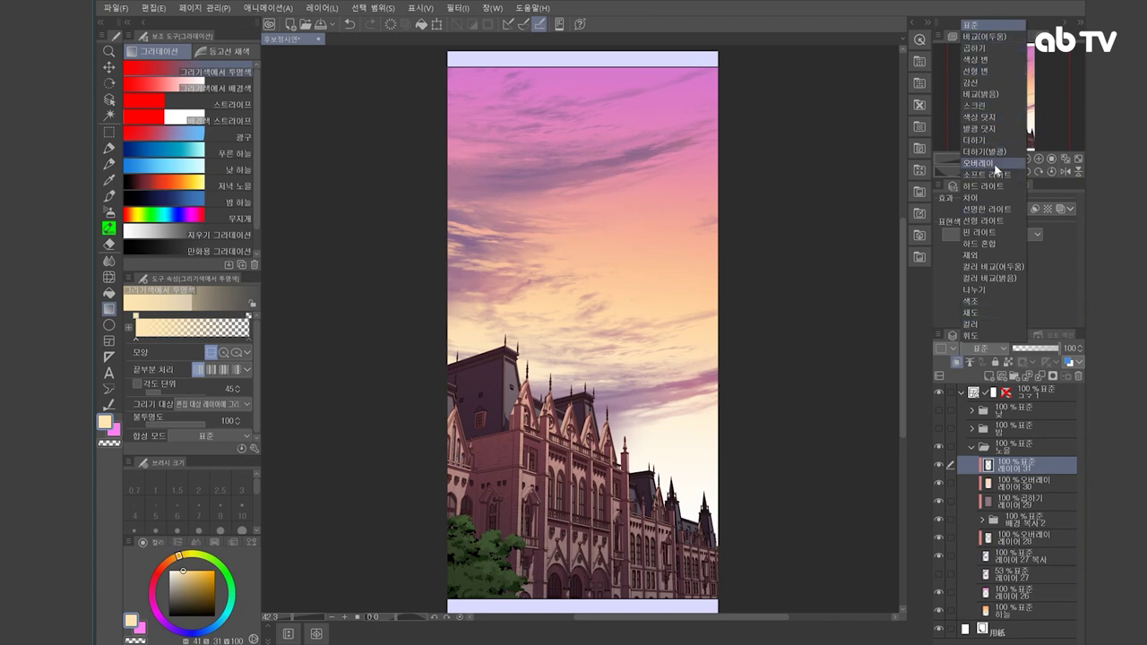
left_click(977, 163)
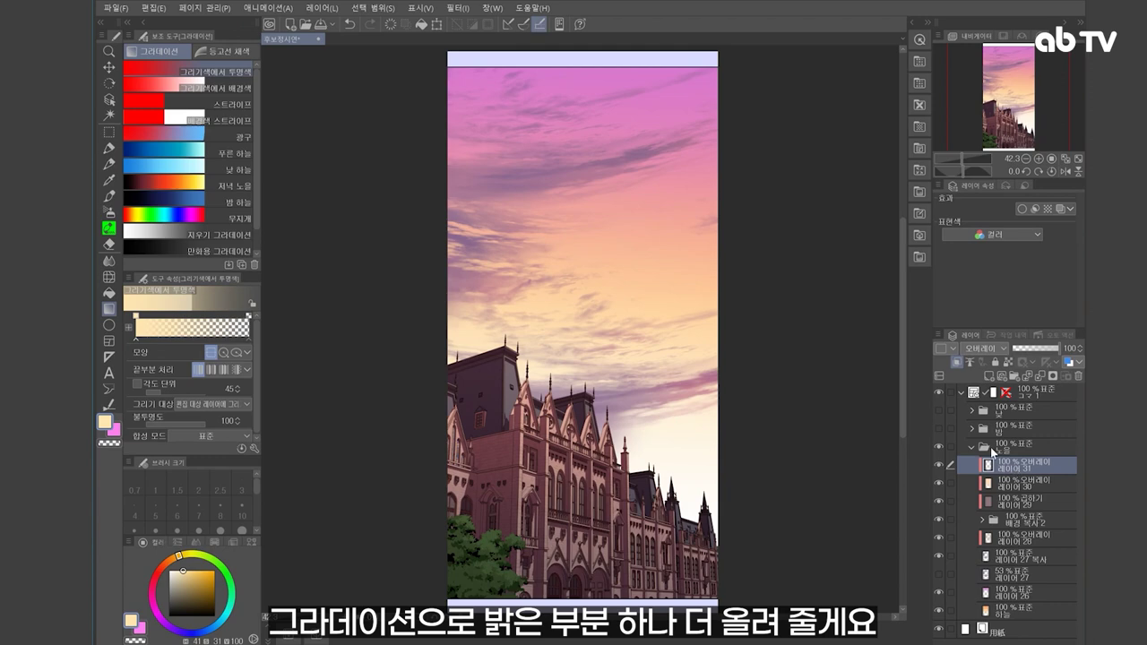
left_click_drag(670, 317, 638, 575)
left_click(1047, 348)
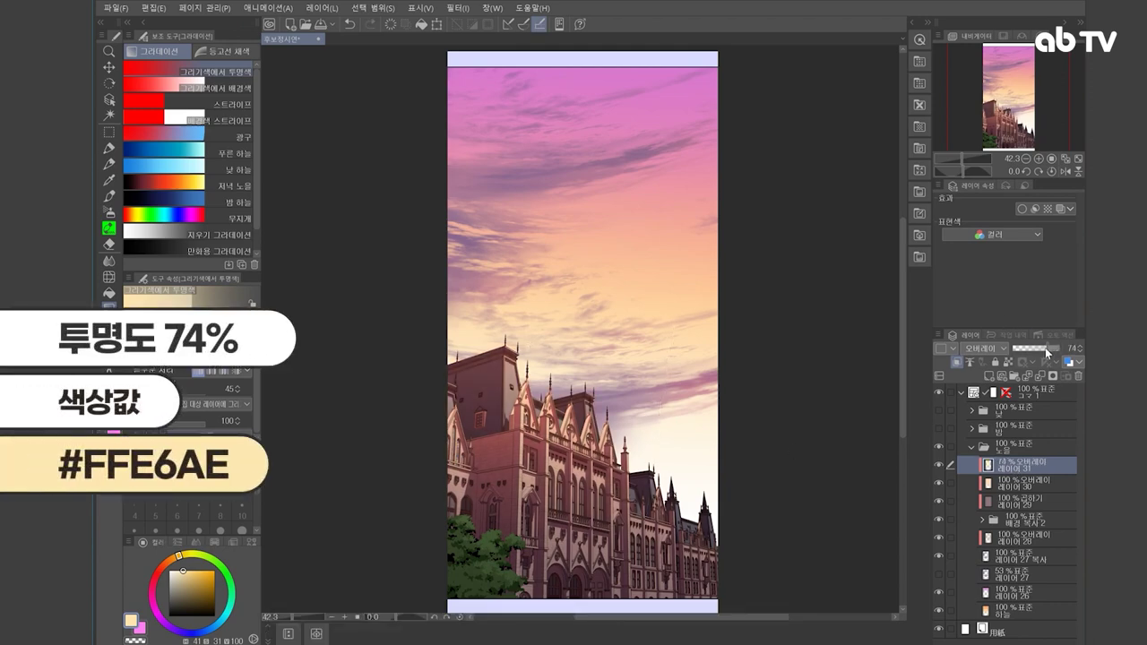
- Set the opacity of the Overlay layer 레이어 30 to 64%
left_click(1032, 477)
left_click_drag(1050, 349, 1045, 348)
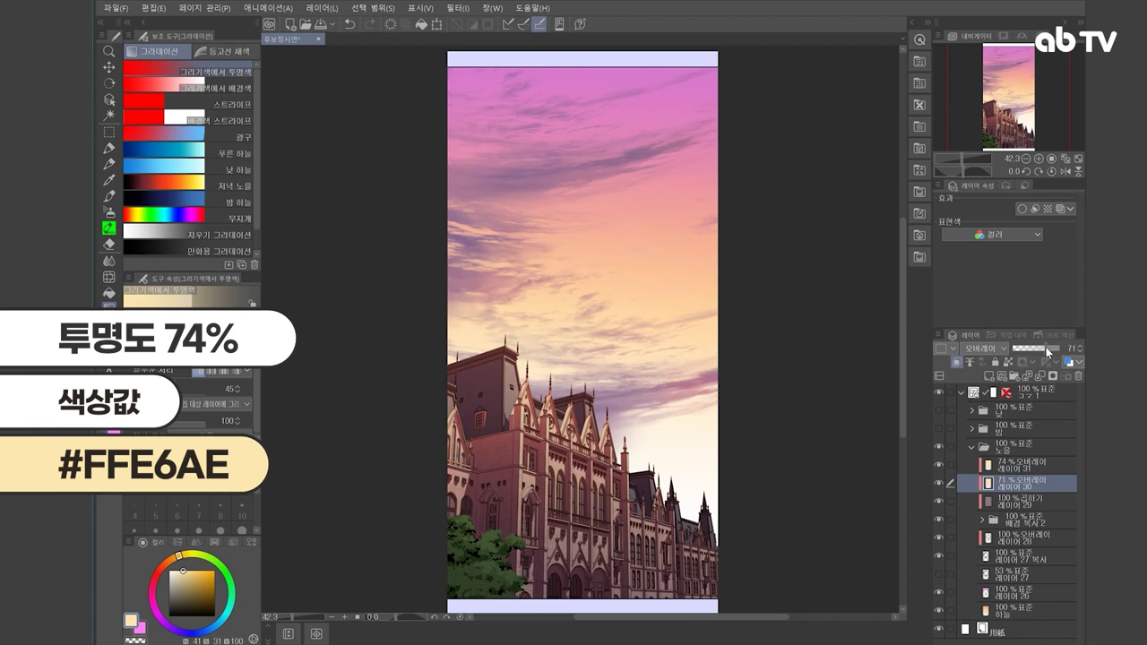
left_click(1041, 348)
- Add a clipped Glow Dodge (발광 닷지) layer above the 74% Overlay layer
left_click(1018, 465)
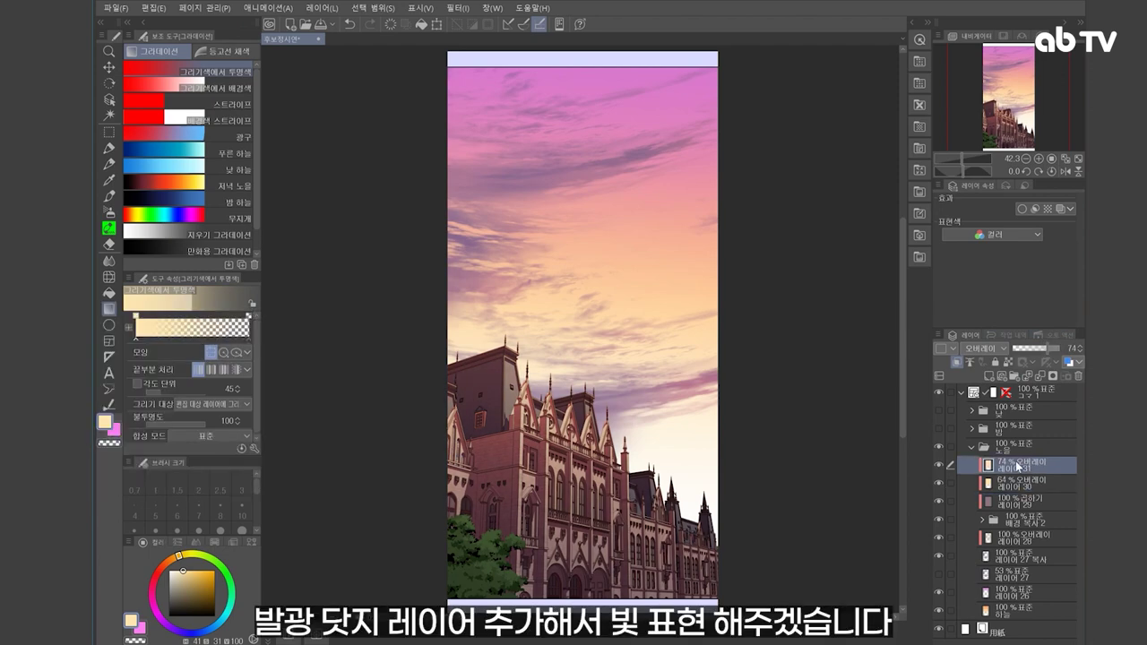
left_click(988, 375)
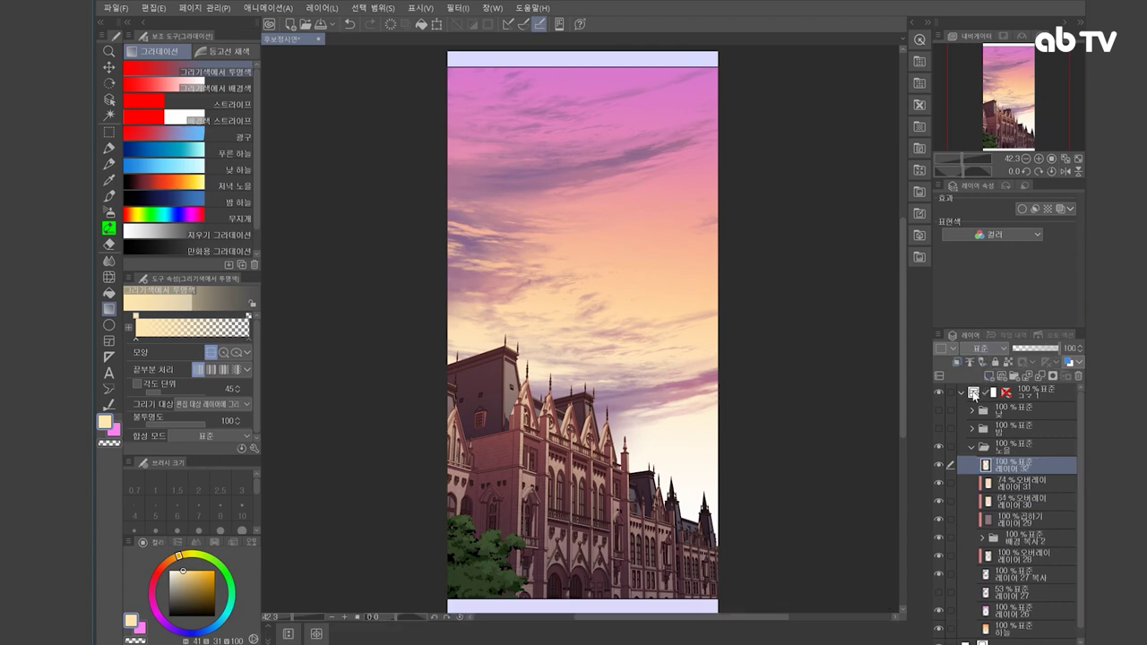
left_click(980, 353)
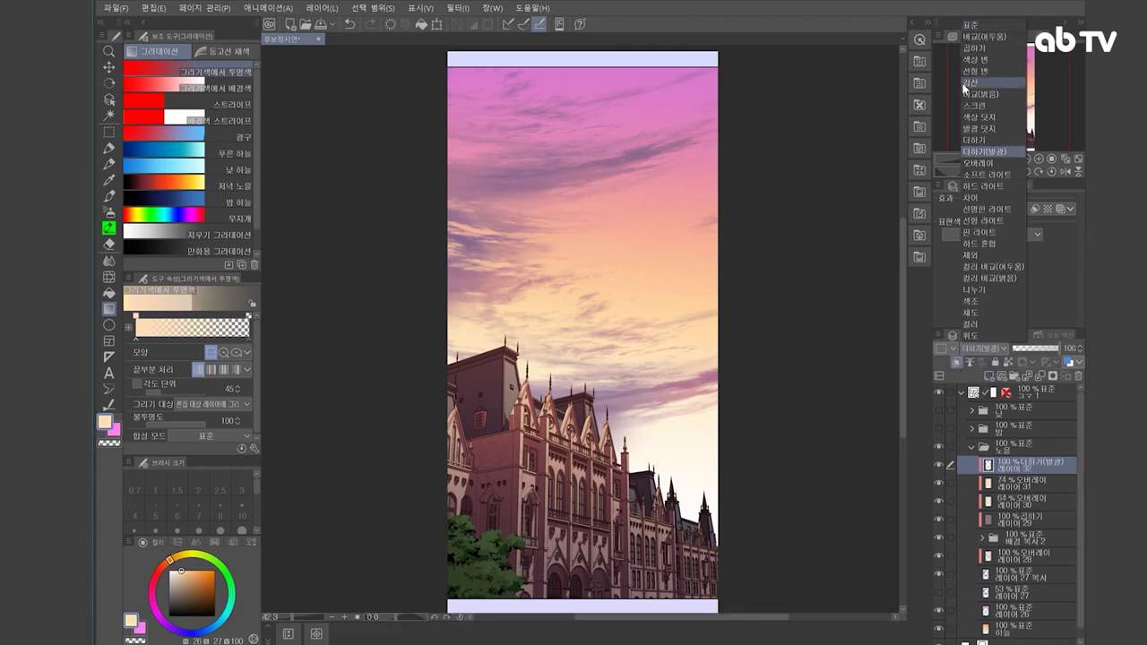
left_click(990, 135)
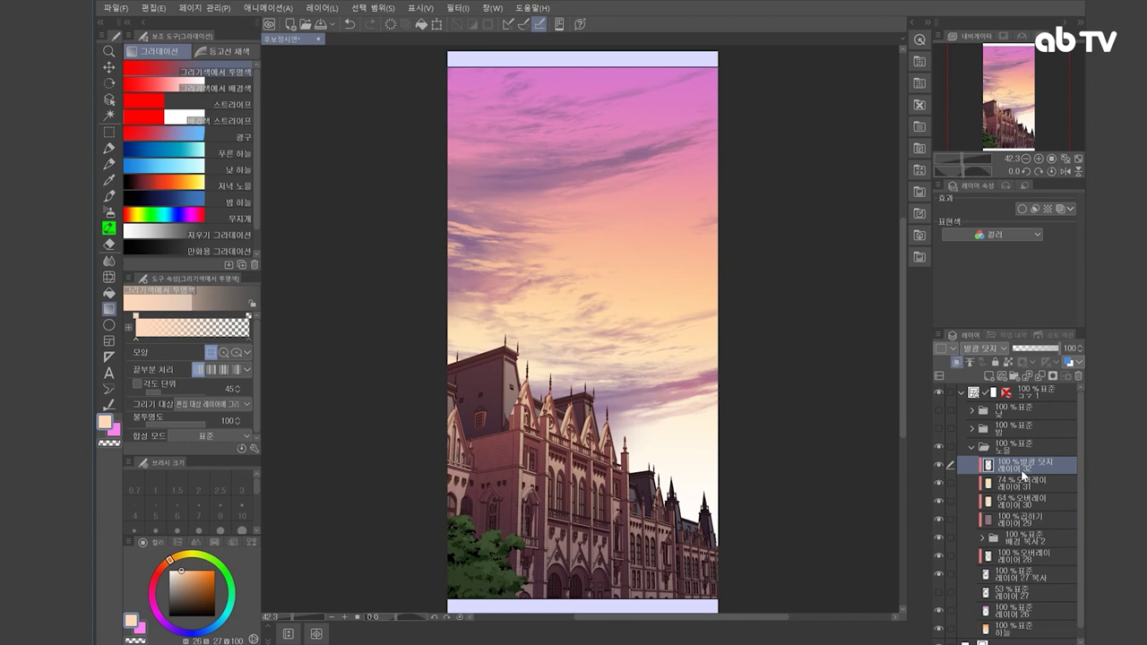
- Paint #FFDBB8 light over the building's front facade with the soft airbrush (부드러움), varying the brush size between 250 and 600
key("b")
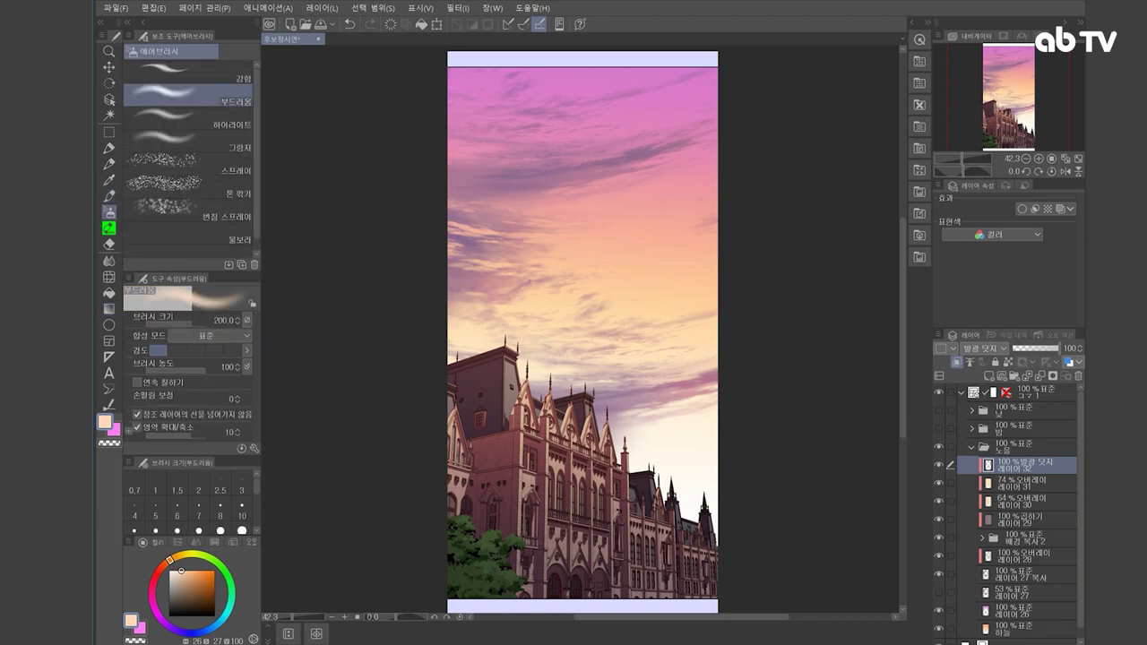
key("bracketright")
left_click(618, 459)
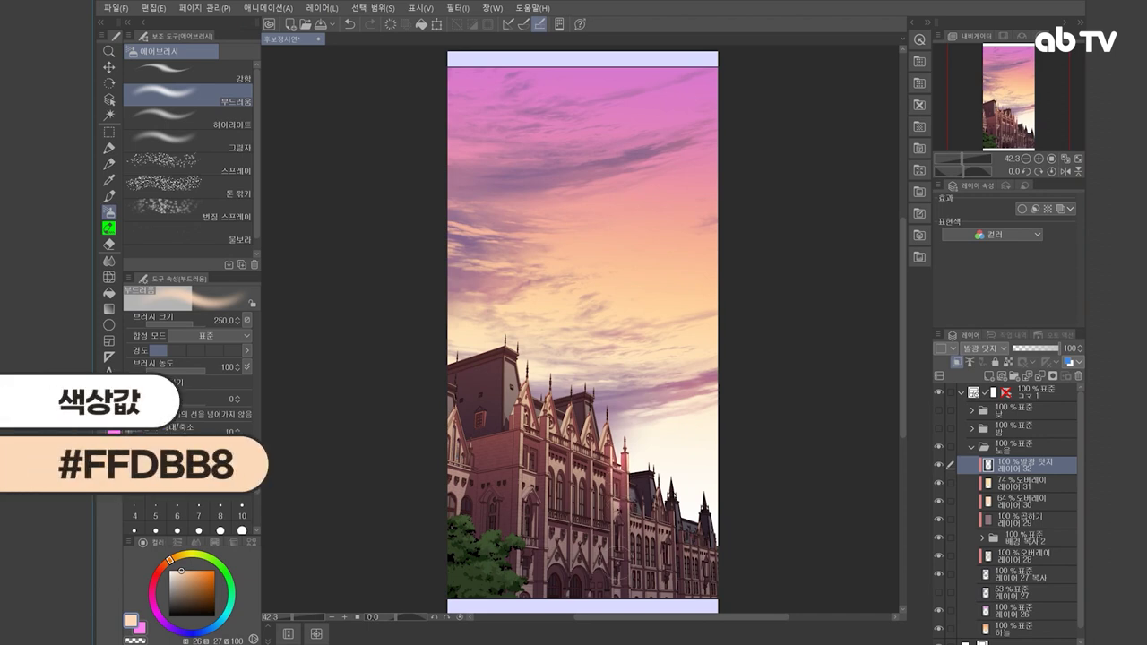
key("bracketright")
key("bracketright")
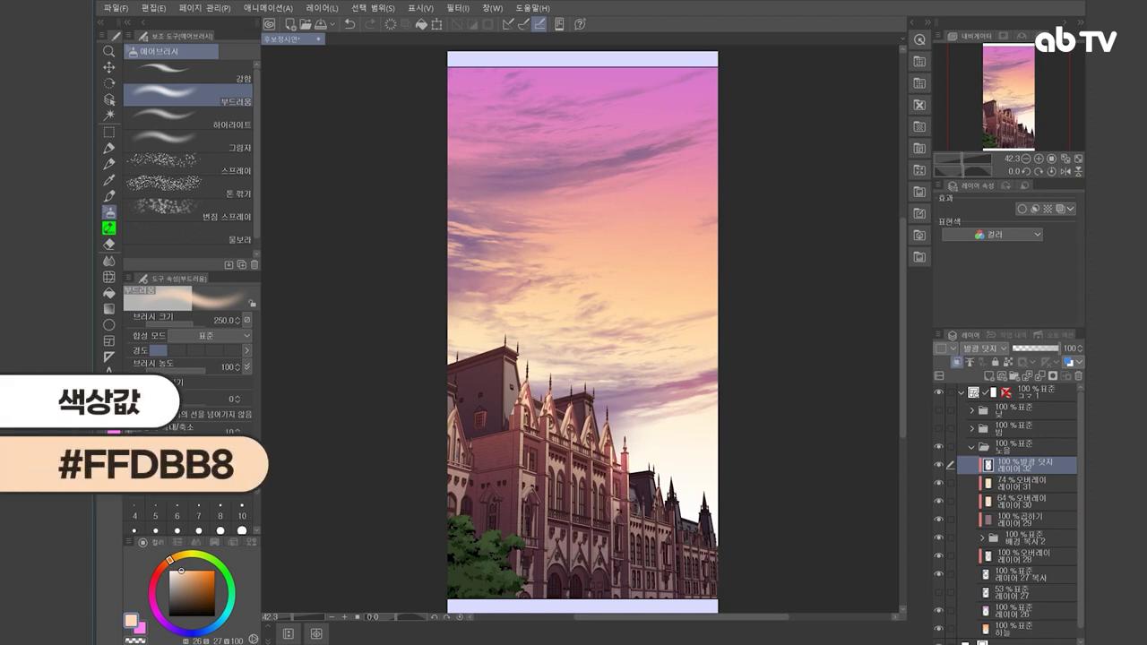
key("bracketleft")
key("bracketleft")
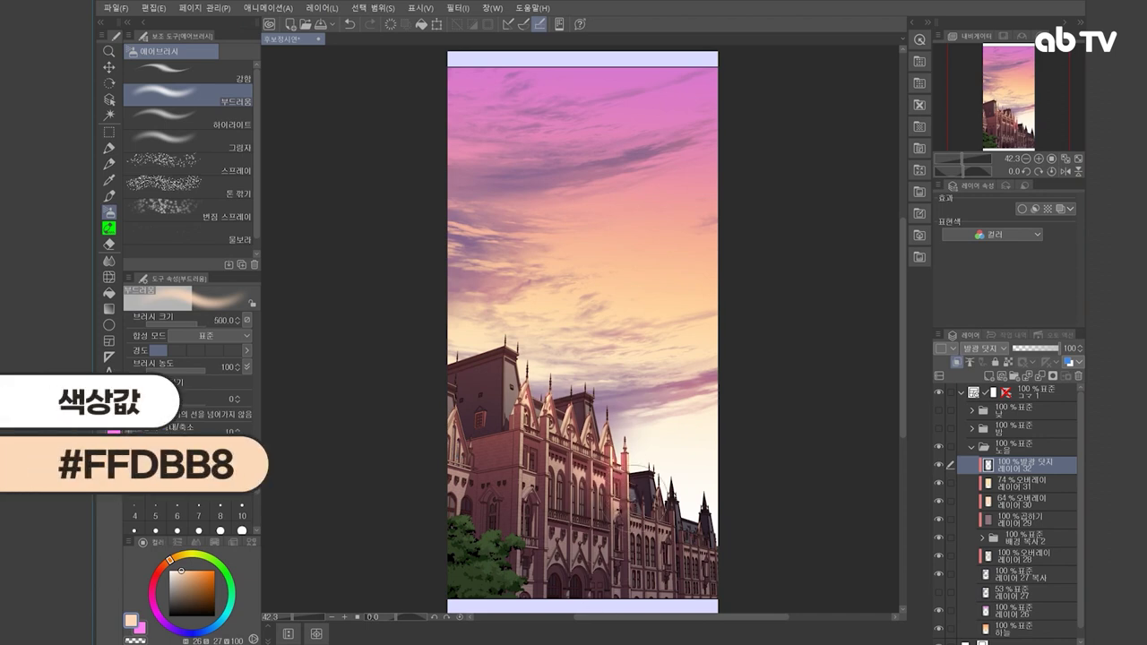
key("bracketright")
key("bracketright")
key("bracketright")
key("bracketright")
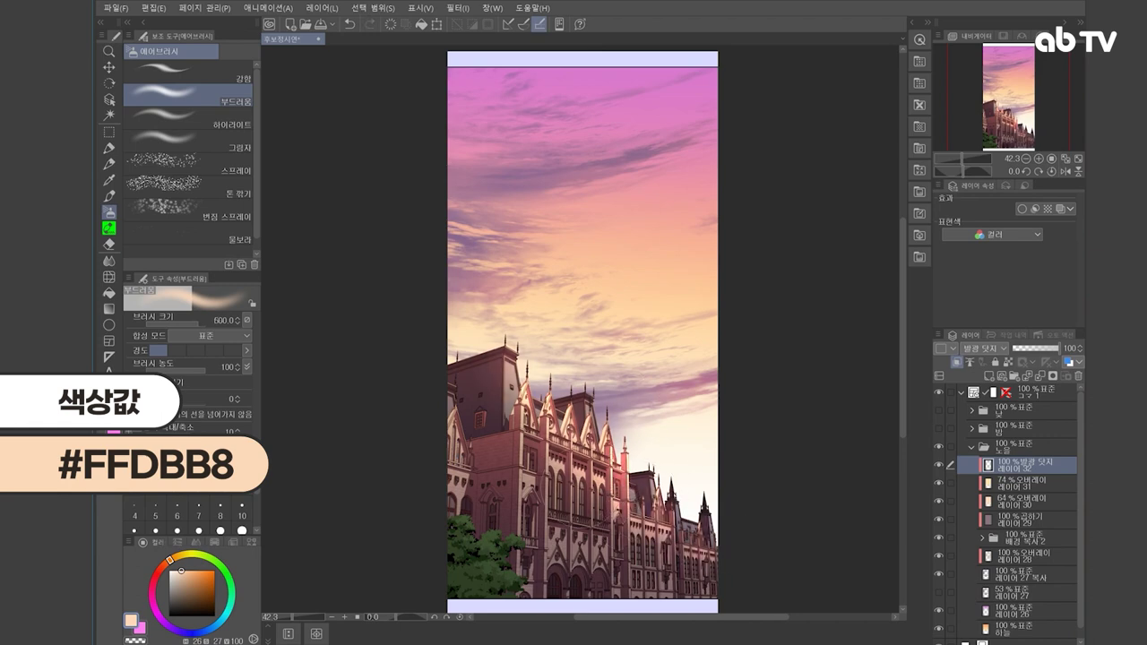
left_click(615, 498)
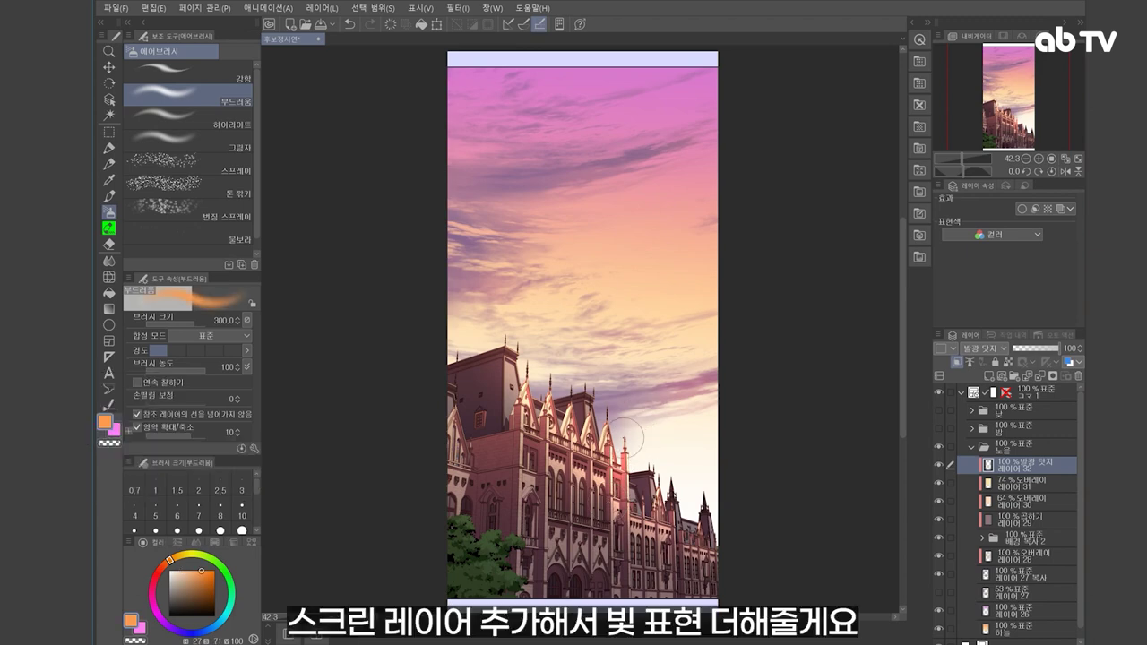
- Add a clipped Screen (스크린) layer above the Glow Dodge layer
key("bracketright")
key("bracketright")
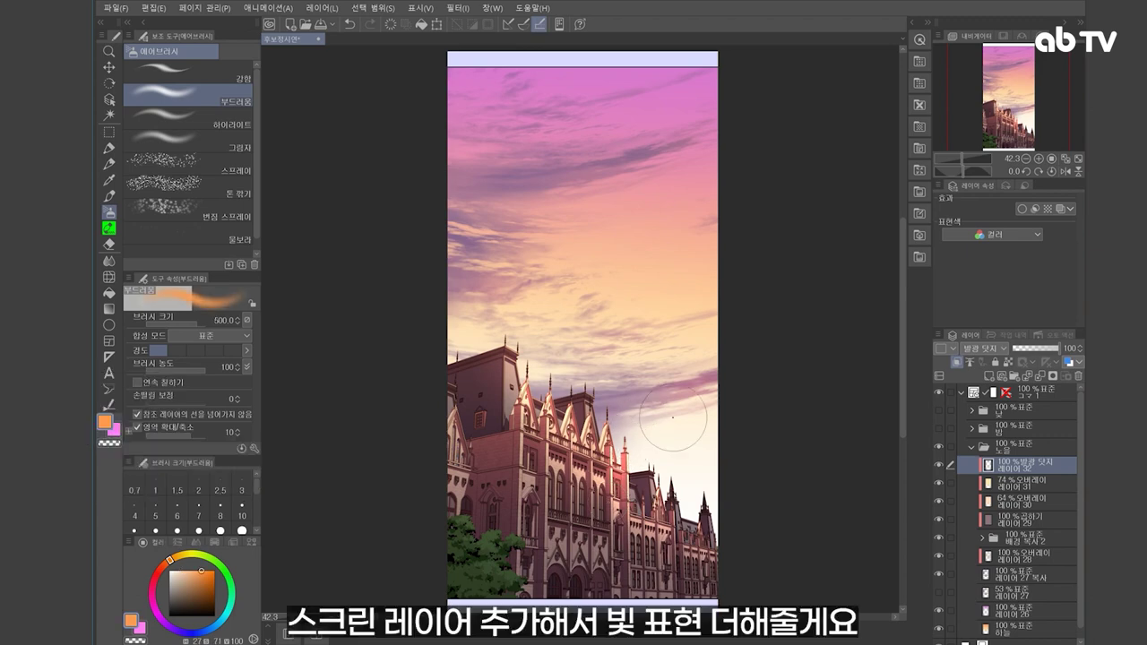
left_click(989, 377)
left_click(979, 347)
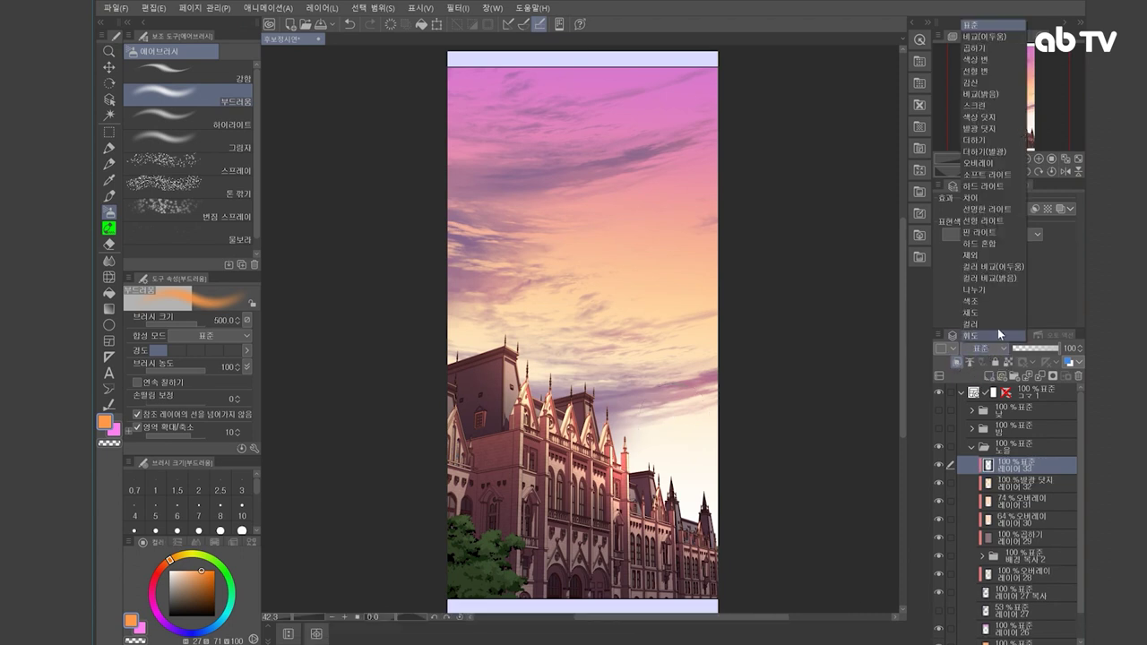
left_click(989, 106)
- Airbrush #FF9E47 light over the building's far right wing at brush size 600, and undo the extra stroke on the facade
key("bracketright")
left_click_drag(641, 476, 666, 442)
left_click_drag(708, 475, 722, 584)
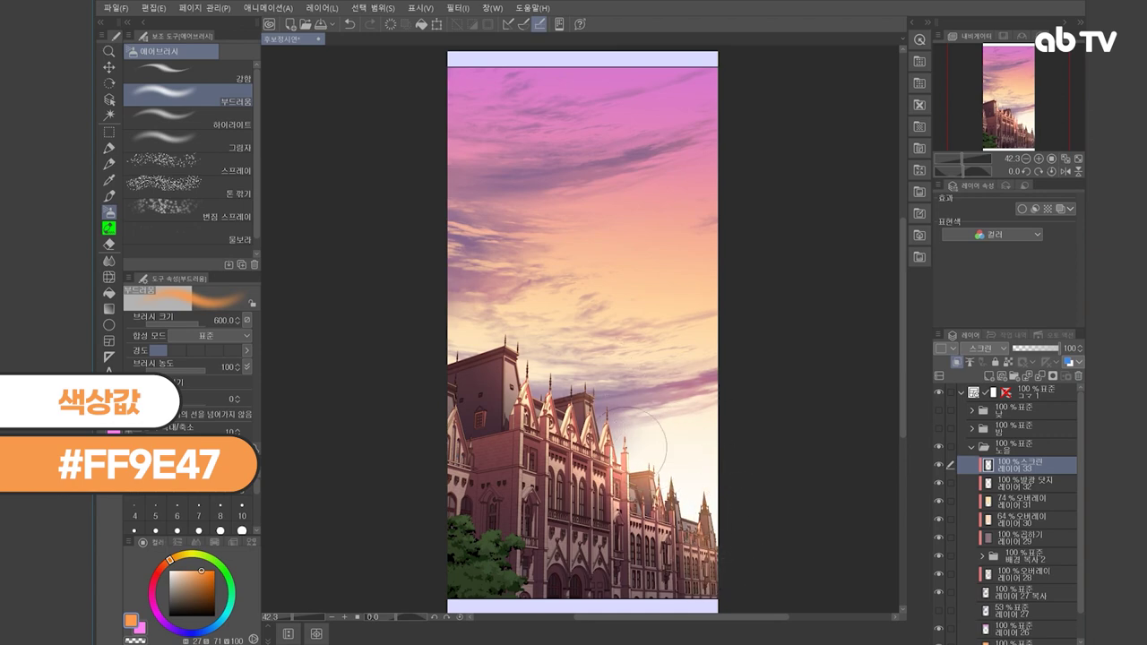
left_click_drag(606, 496, 603, 516)
key("ctrl+z")
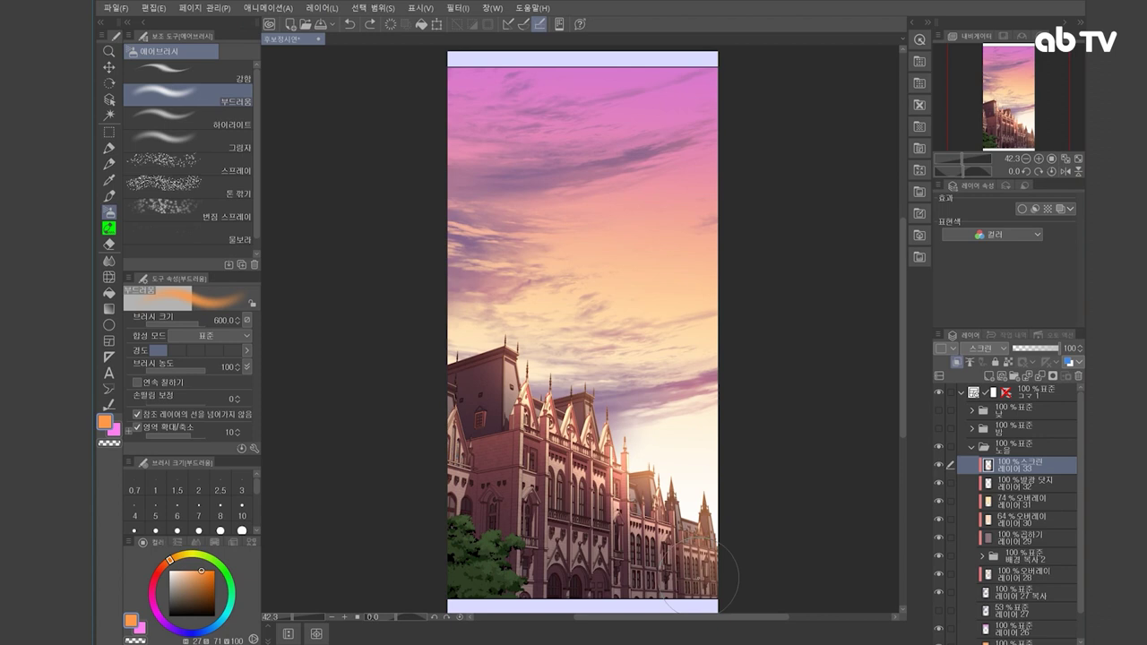
- Add an Add (Glow) (더하기(발광)) layer above the Screen layer and choose the 동글브러시 effect brush
left_click(988, 376)
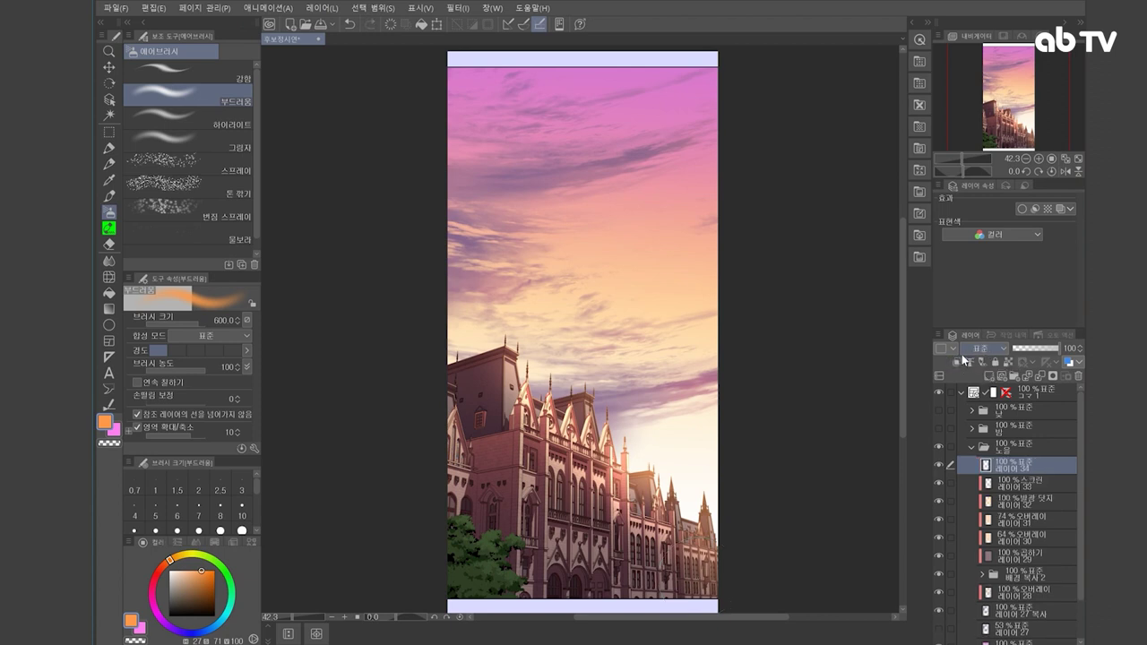
left_click(999, 350)
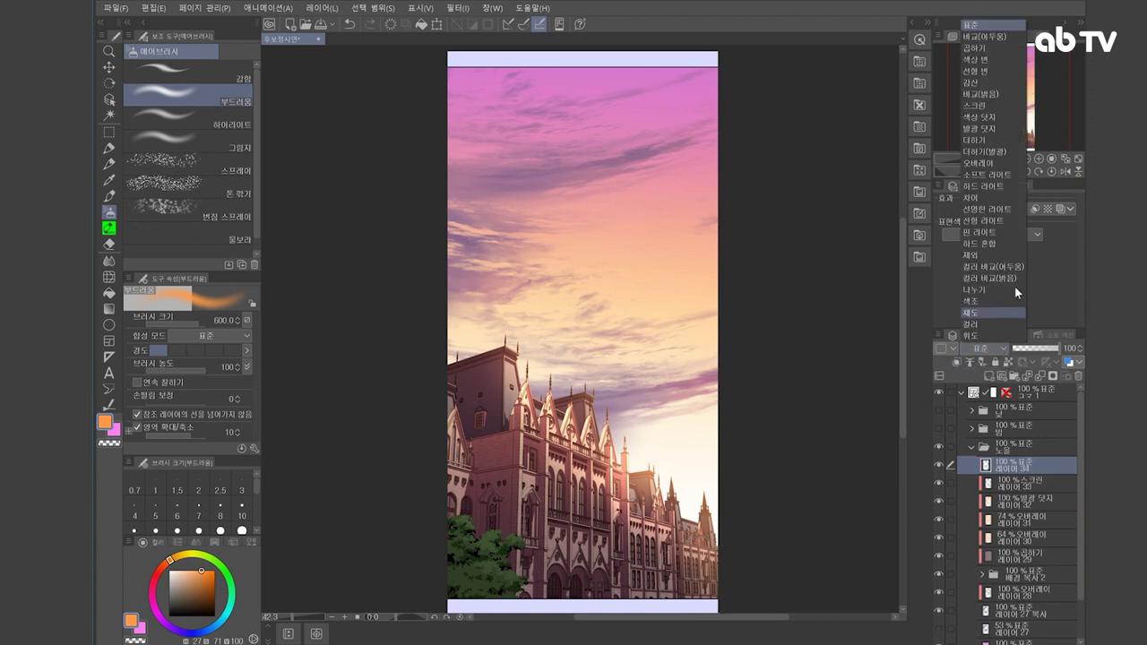
left_click(1012, 151)
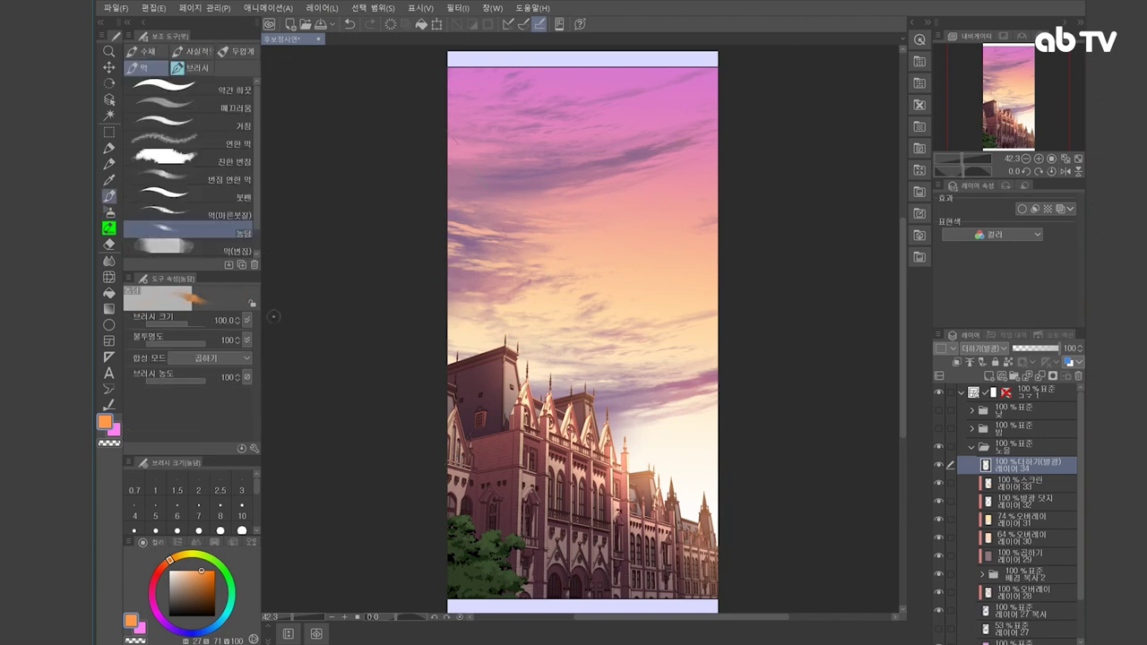
key("b")
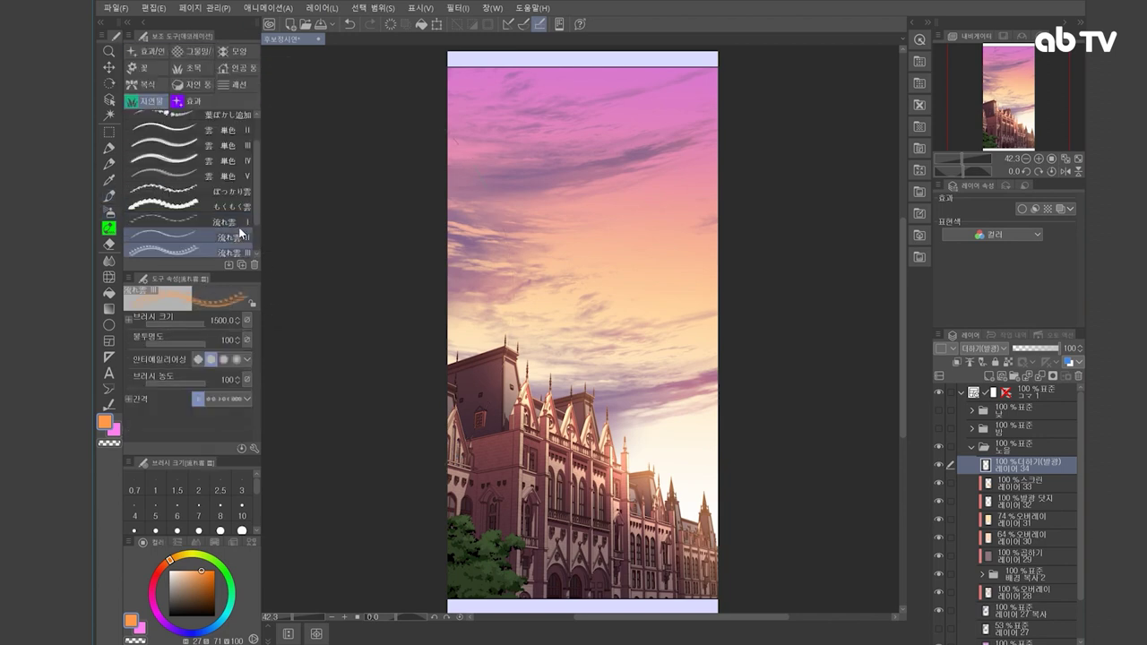
left_click(203, 102)
left_click(188, 153)
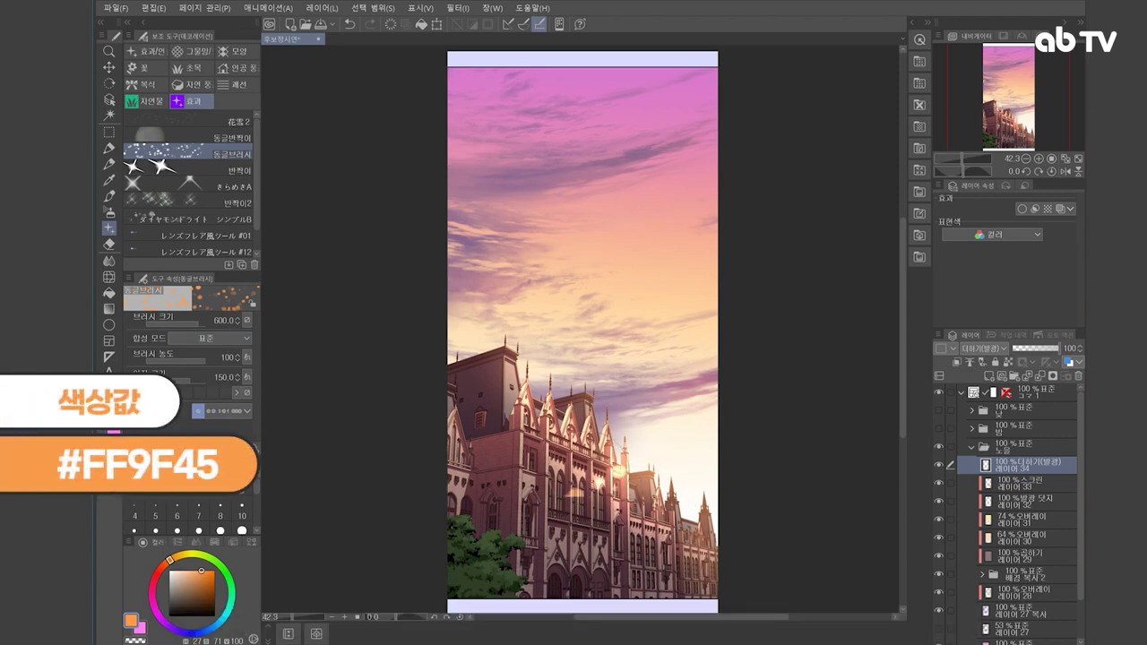
- Undo a trial stroke on the facade, and set the particle size to 350 and the brush size to 400
left_click_drag(616, 473, 566, 502)
key("ctrl+z")
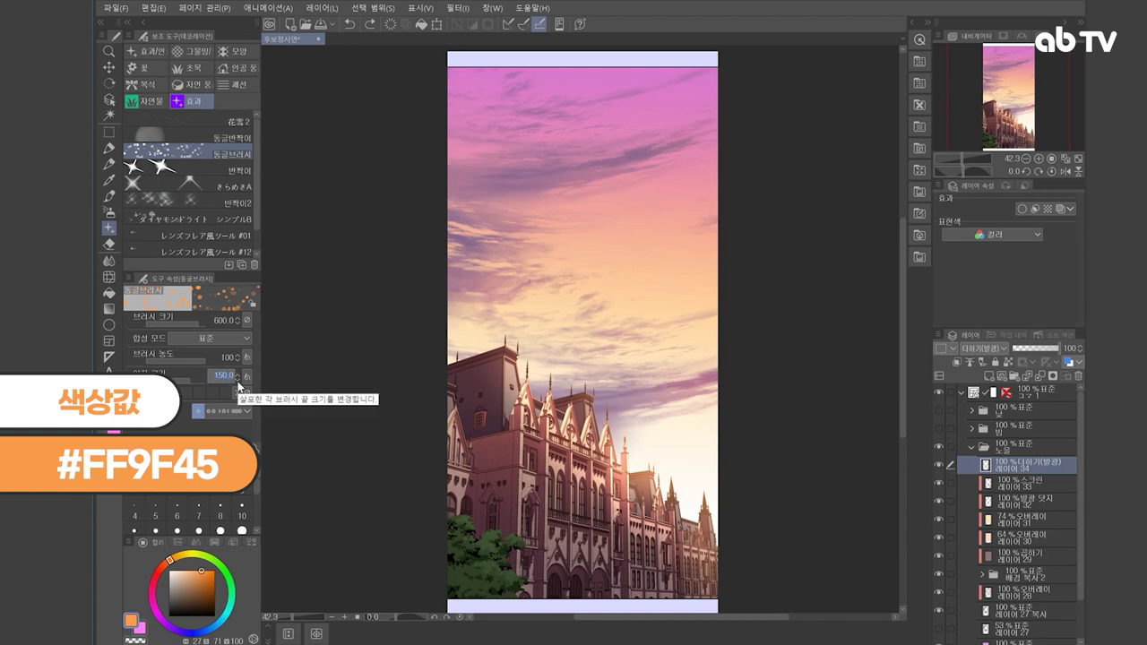
key("Return")
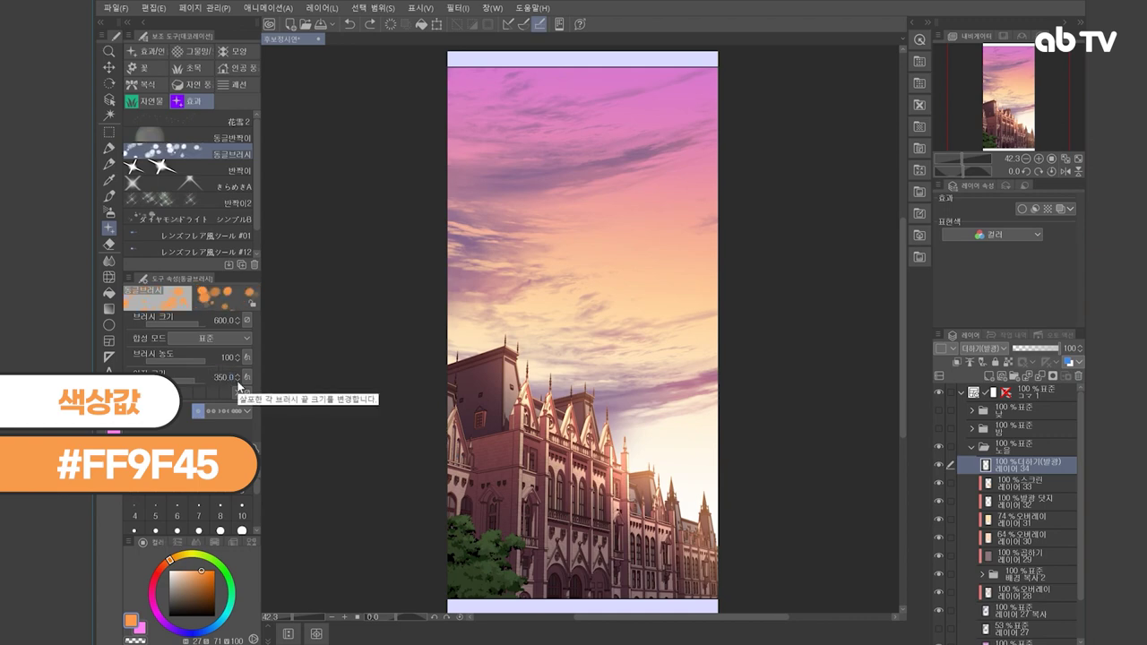
key("bracketleft")
key("bracketleft")
- Stamp a large #FF9F45 light dot on the tree, undoing the unwanted attempts
left_click(448, 549)
key("ctrl+z")
mouse_move(475, 540)
left_mouse_down()
mouse_move(437, 543)
mouse_move(479, 526)
left_mouse_up()
key("ctrl+z")
left_click(478, 528)
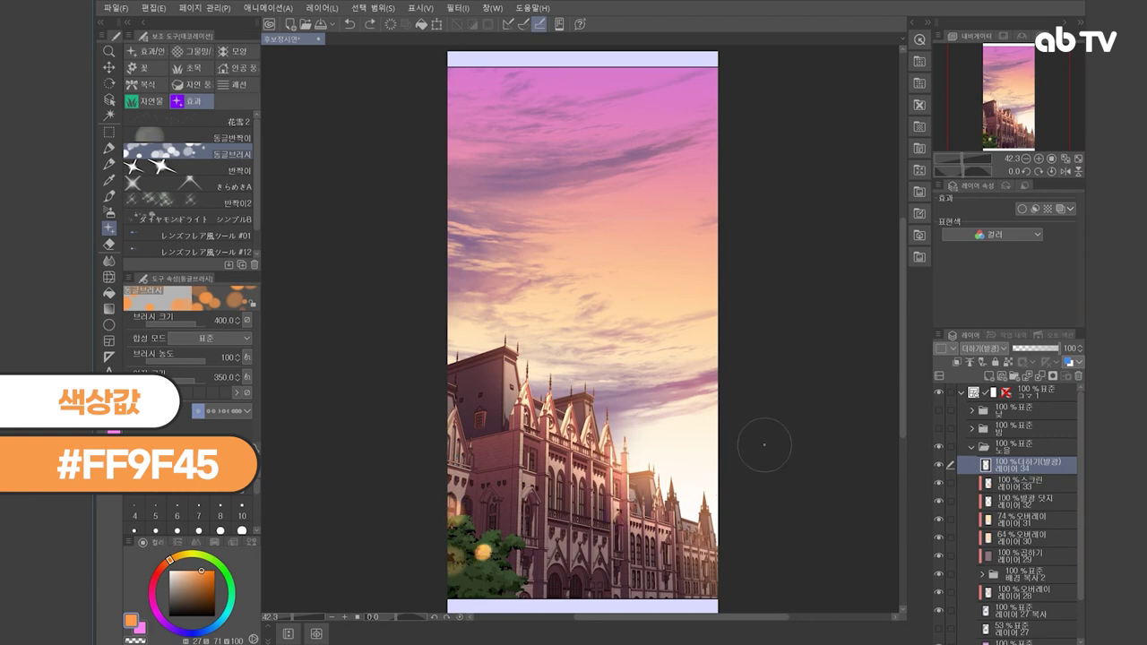
- Clip the Add (Glow) layer to the building and stamp light dots on the lower right wing, undoing the unwanted ones
left_click(957, 362)
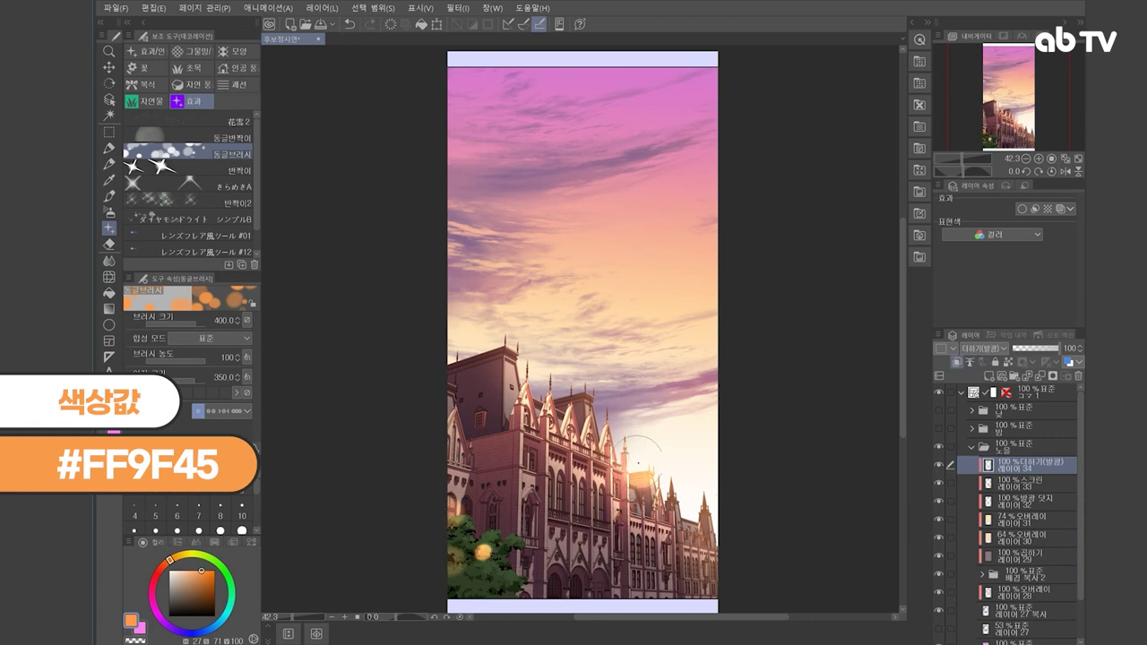
left_click(671, 547)
left_click(638, 574)
left_click(639, 578)
key("ctrl+z")
key("ctrl+z")
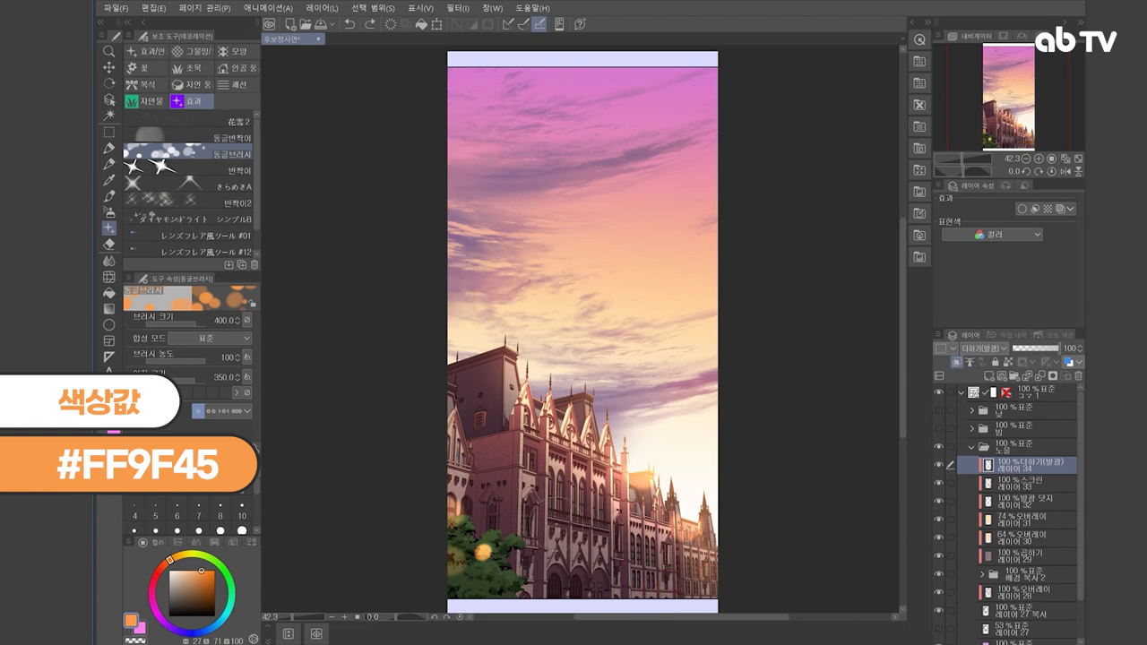
left_click(667, 571)
- Set the 동글브러시 particle size to 80
left_click(225, 377)
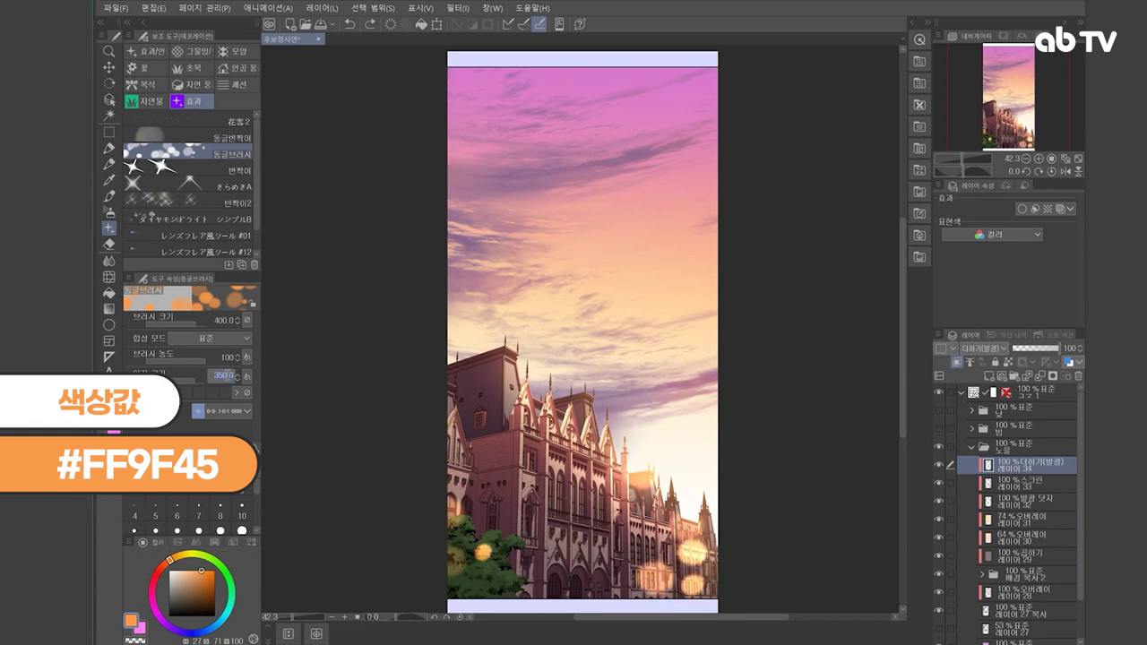
type("150")
key("Return")
type("80")
key("Return")
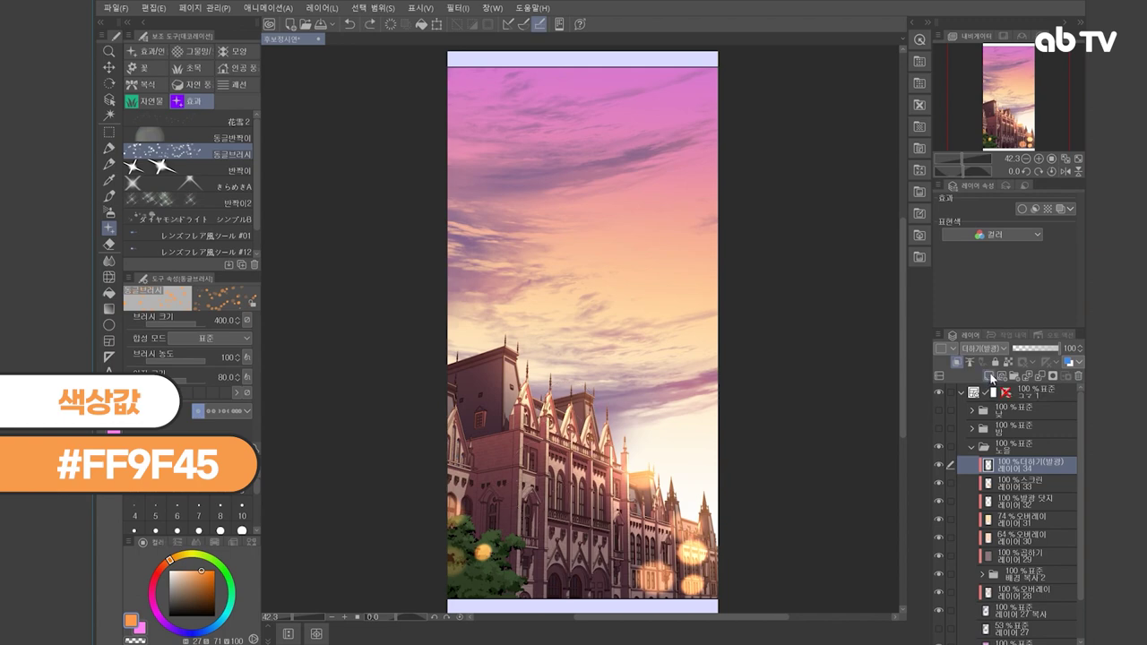
- Add another layer above the clipped light dots and set its blending mode to Add (Glow) (더하기(발광))
left_click(990, 378)
left_click(983, 348)
left_click(990, 131)
left_click(983, 348)
left_click(976, 153)
- Pick a lighter orange and scatter small light particles in front of the building's facade
left_click(191, 571)
left_click(480, 475)
left_click(486, 485)
left_click(607, 441)
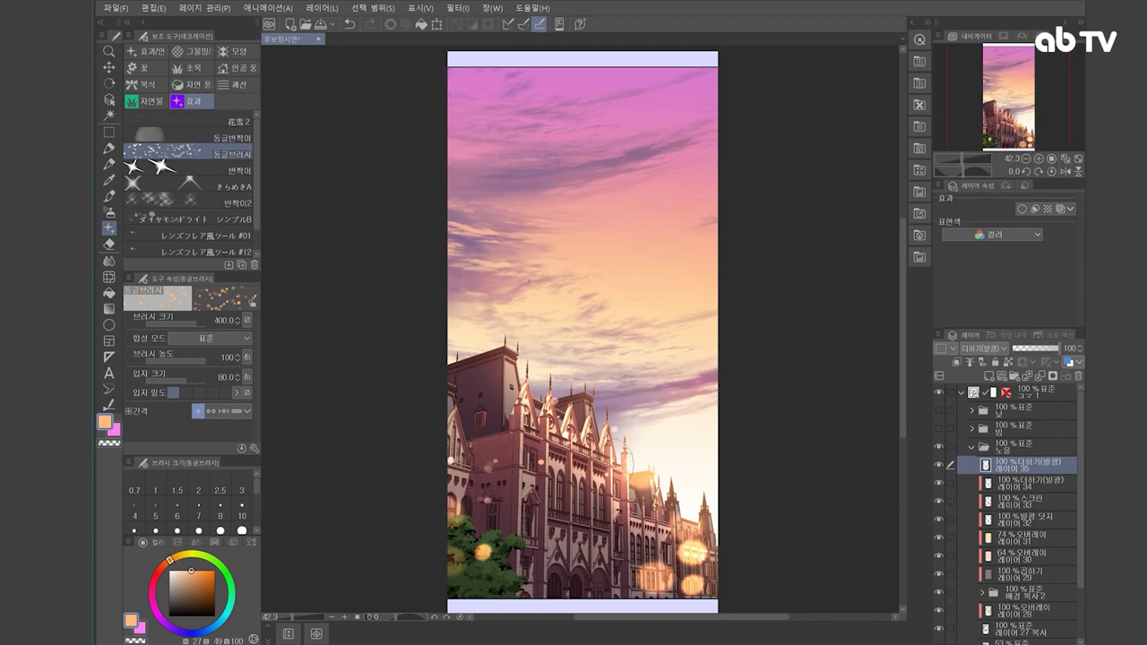
- Soften the small light particles over the facade using the soft airbrush with transparent colour
left_click(109, 443)
left_click(115, 432)
left_click(110, 212)
key("c")
key("bracketleft")
key("bracketleft")
key("bracketleft")
left_click_drag(488, 455, 499, 498)
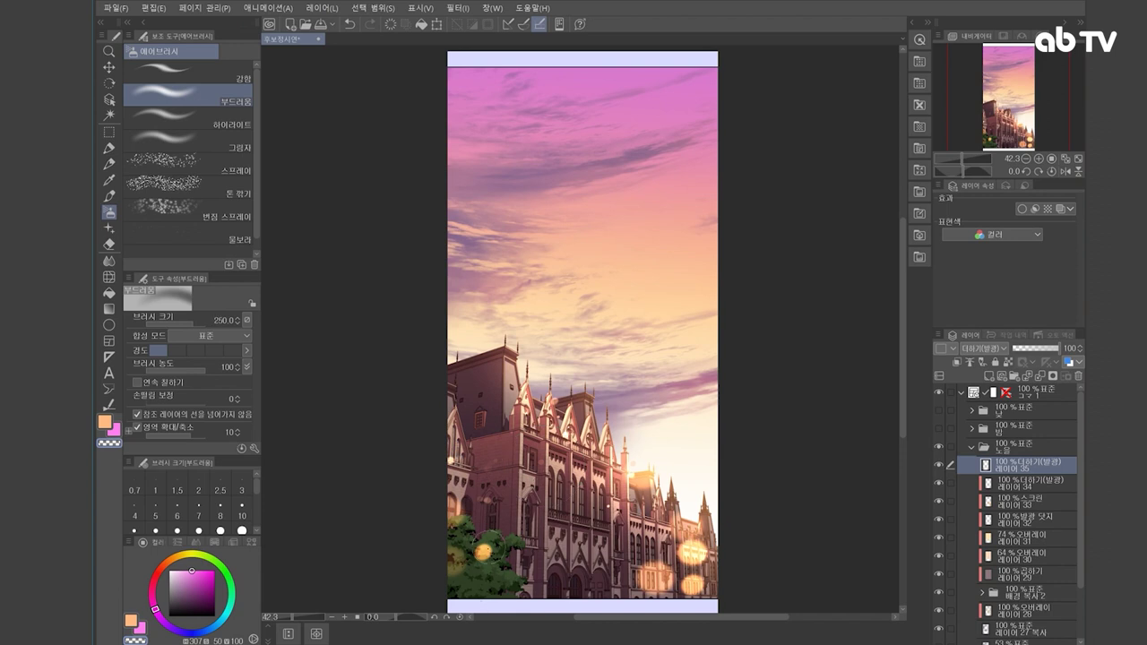
- Select the Add (Glow) layer 레이어 34 and fade its large light dots with the transparent soft airbrush at size 600
key("bracketleft")
key("alt+bracketleft")
key("bracketleft")
key("bracketleft")
key("bracketleft")
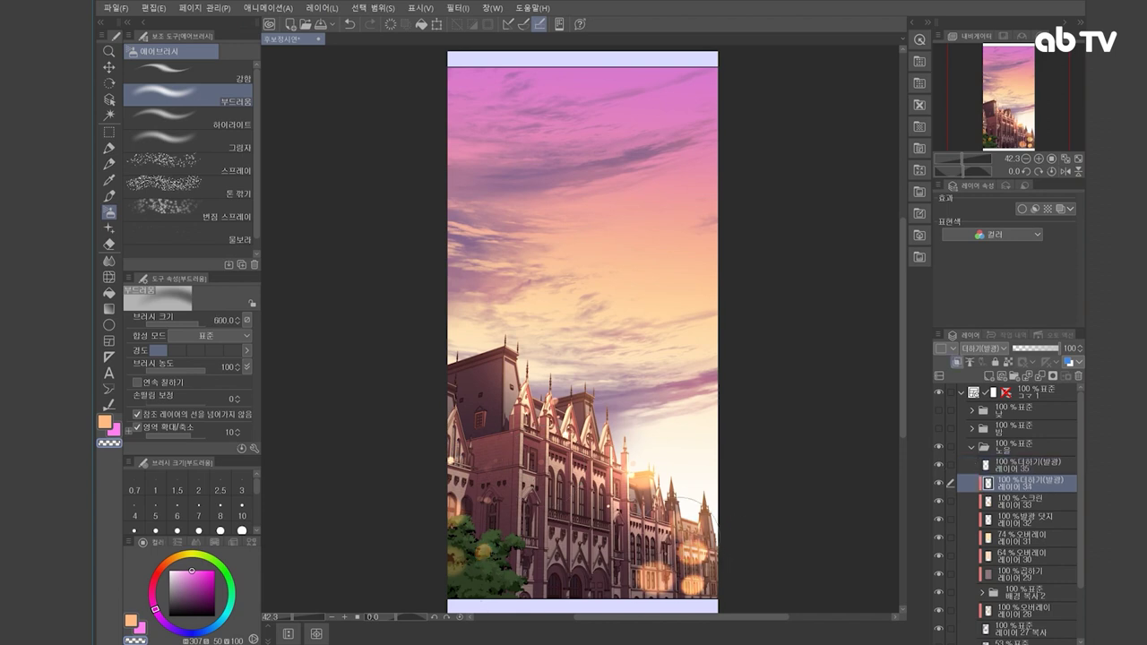
- Select 레이어 35 and fade its small light particles over the building with the transparent soft airbrush at size 170
key("alt+bracketright")
left_click(642, 458)
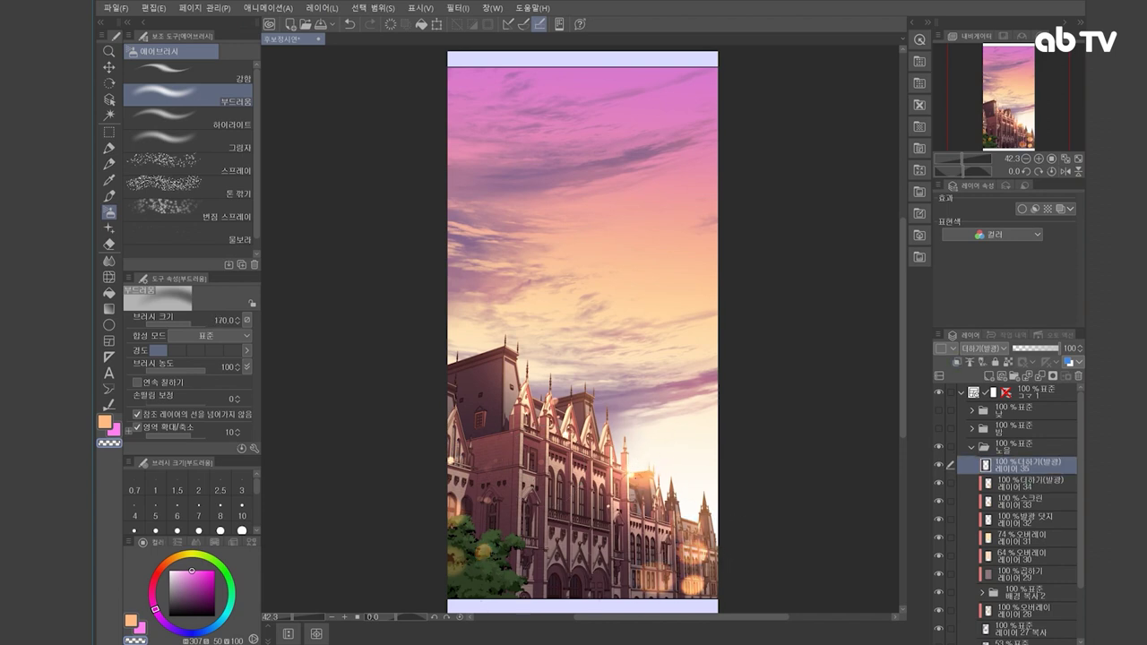
key("b")
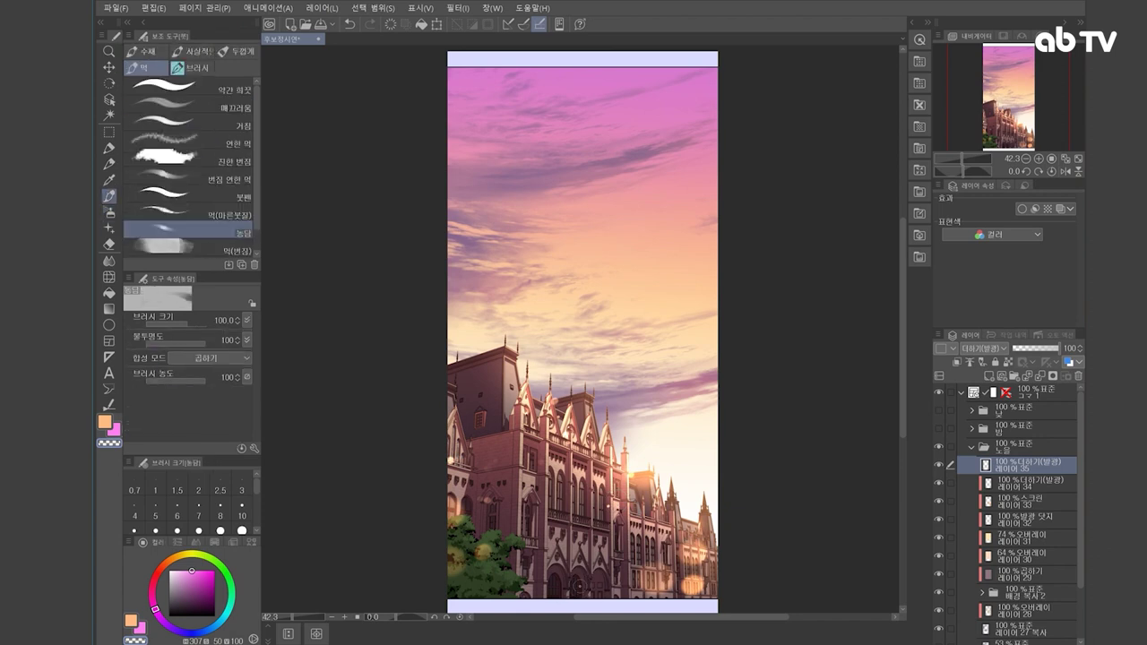
- Load the window-area layer 창문 영역 복사 2 as a selection and add a new layer above 레이어 35
left_click(981, 594)
left_click(1030, 616)
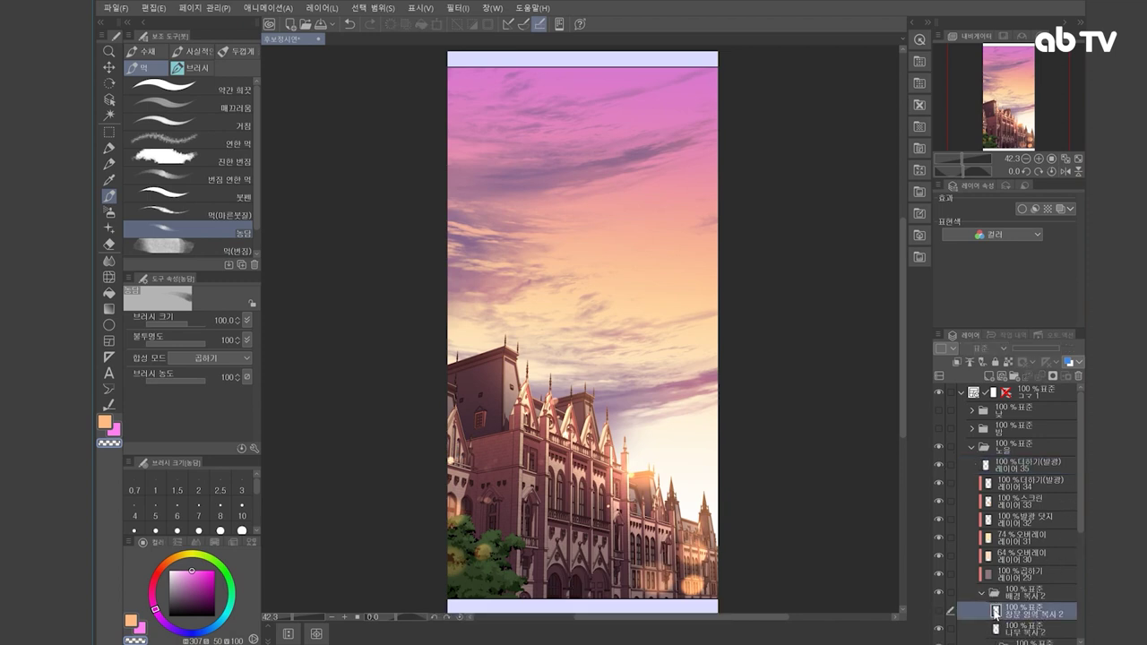
left_click(995, 612, "ctrl")
left_click(981, 593)
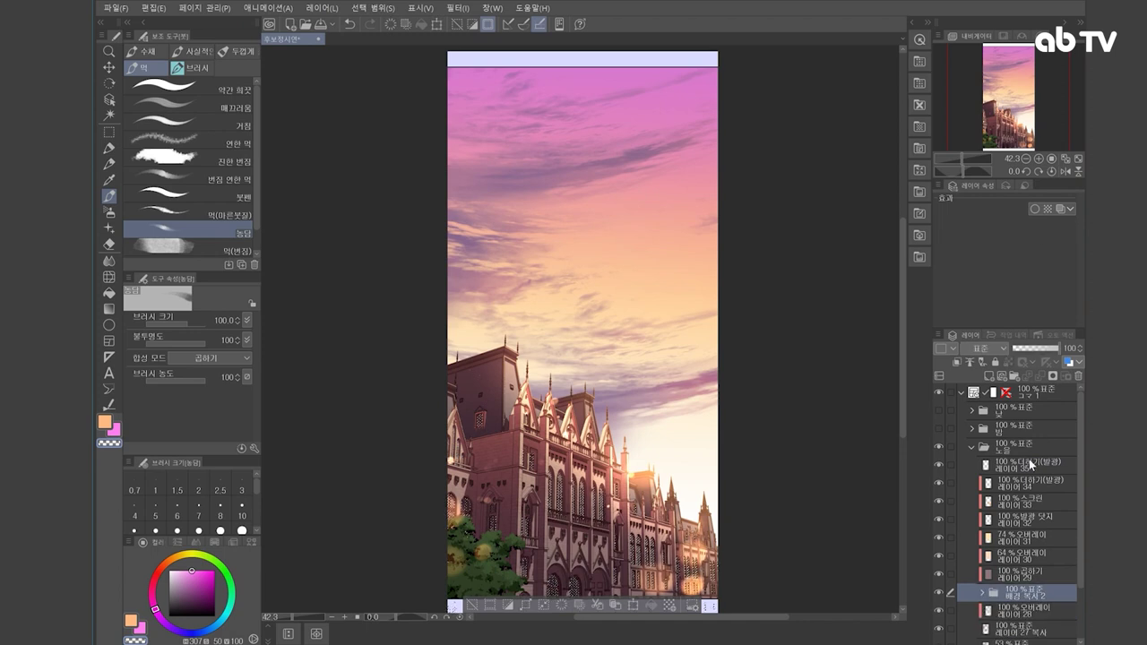
left_click(1029, 464)
left_click(989, 376)
- Replace the selection with one loaded from a layer inside the 밤 folder, and return to the new layer 레이어 36
key("ctrl+d")
left_click(971, 428)
left_click_drag(1079, 430, 1077, 481)
left_click(1006, 495)
left_click(1005, 498, "ctrl")
scroll(1076, 457, "up", 10)
left_click(964, 465)
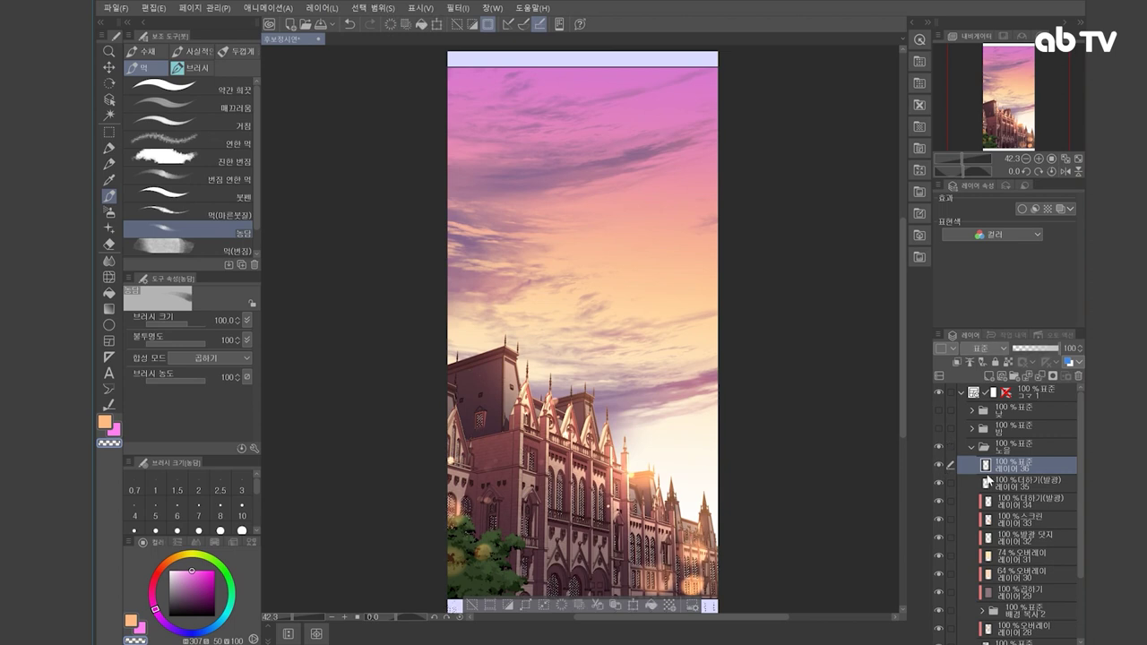
- Fill the selected windows with orange-red on 레이어 36 and deselect
left_click(131, 620)
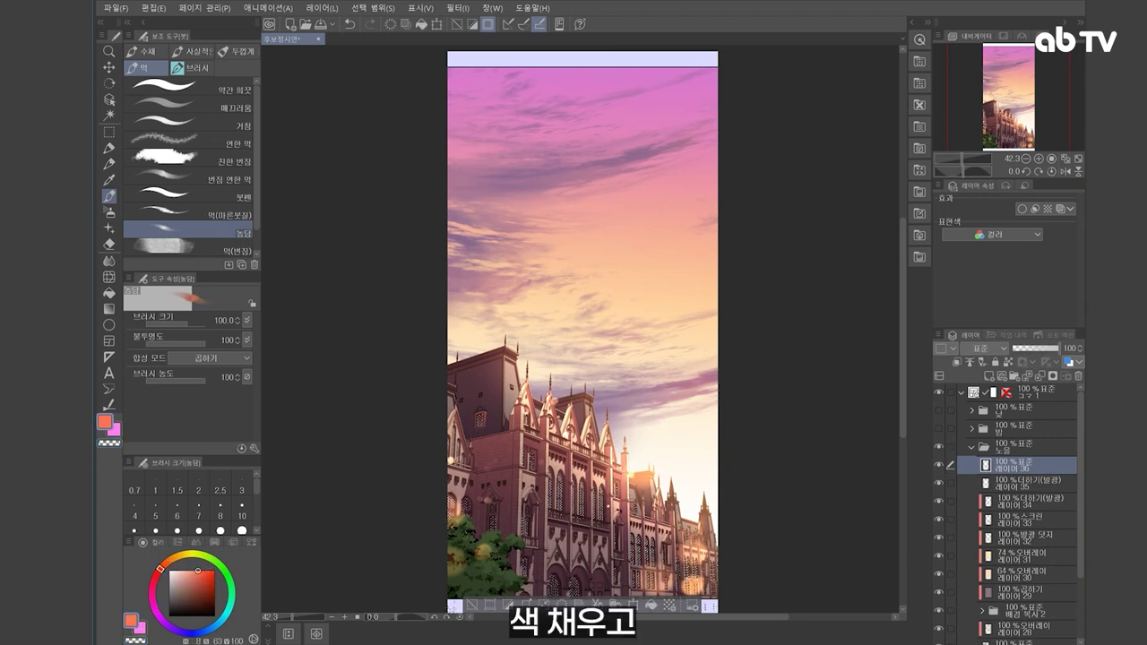
left_click(162, 569)
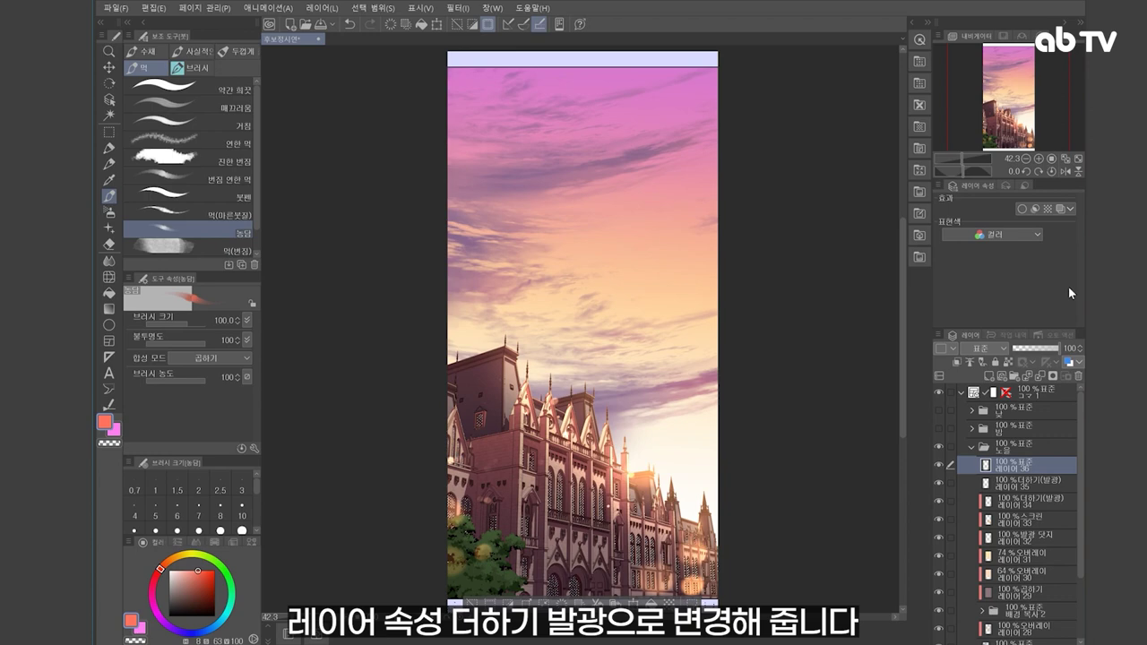
key("alt+Delete")
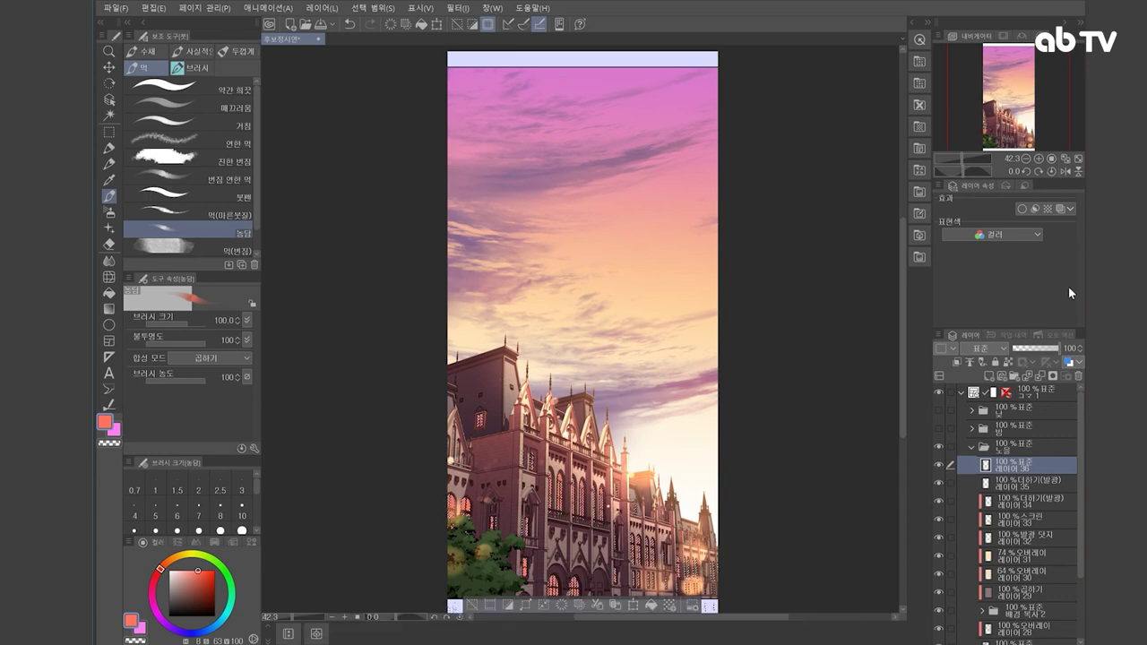
key("ctrl+d")
- Set the window fill layer to Add (Glow) (더하기(발광)) and apply the orange-red drawing colour as its layer colour effect
left_click(999, 347)
left_click(1000, 161)
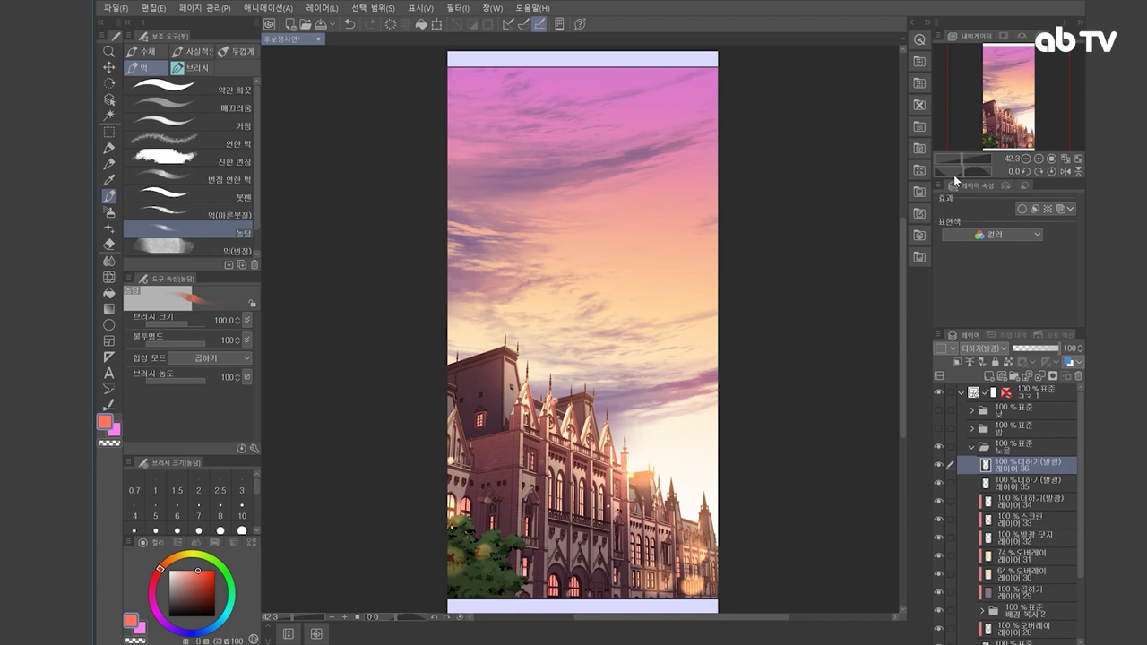
left_click(1061, 209)
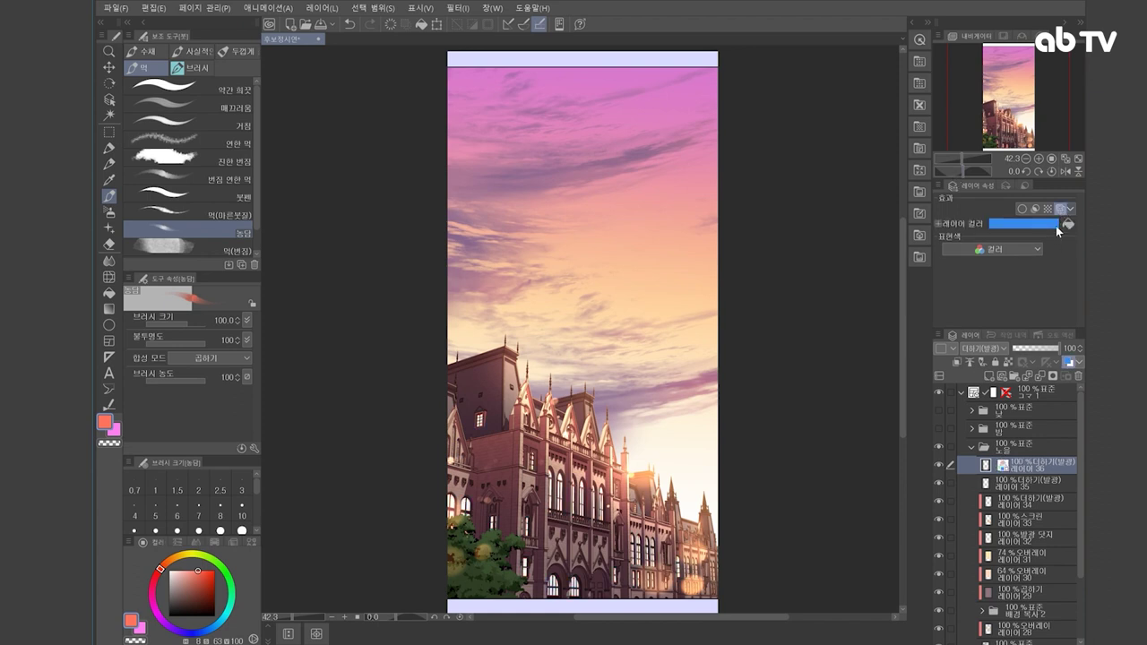
left_click(1068, 225)
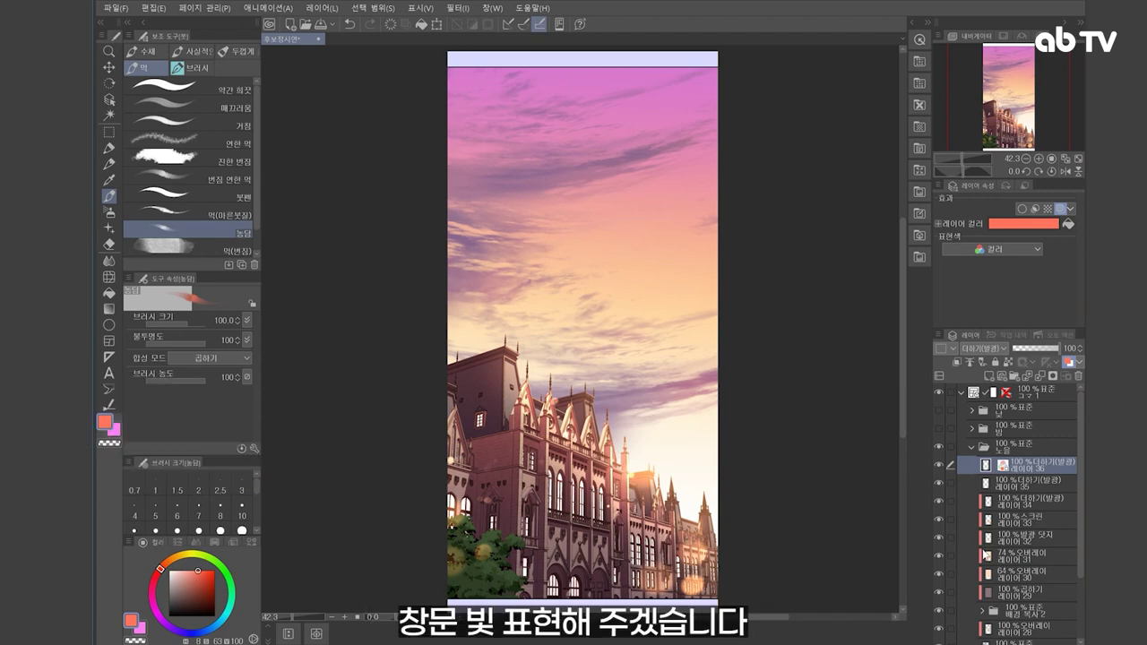
- Add a new layer above the window fill layer and set its blending mode to Screen (스크린)
left_click(989, 375)
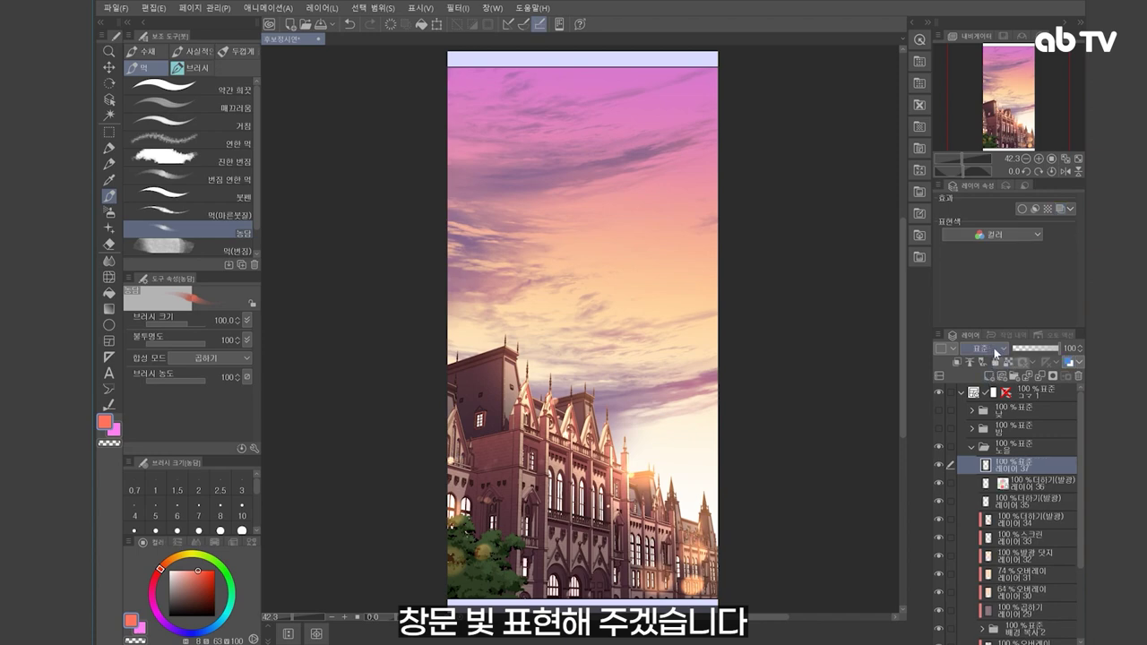
left_click(975, 348)
left_click(985, 117)
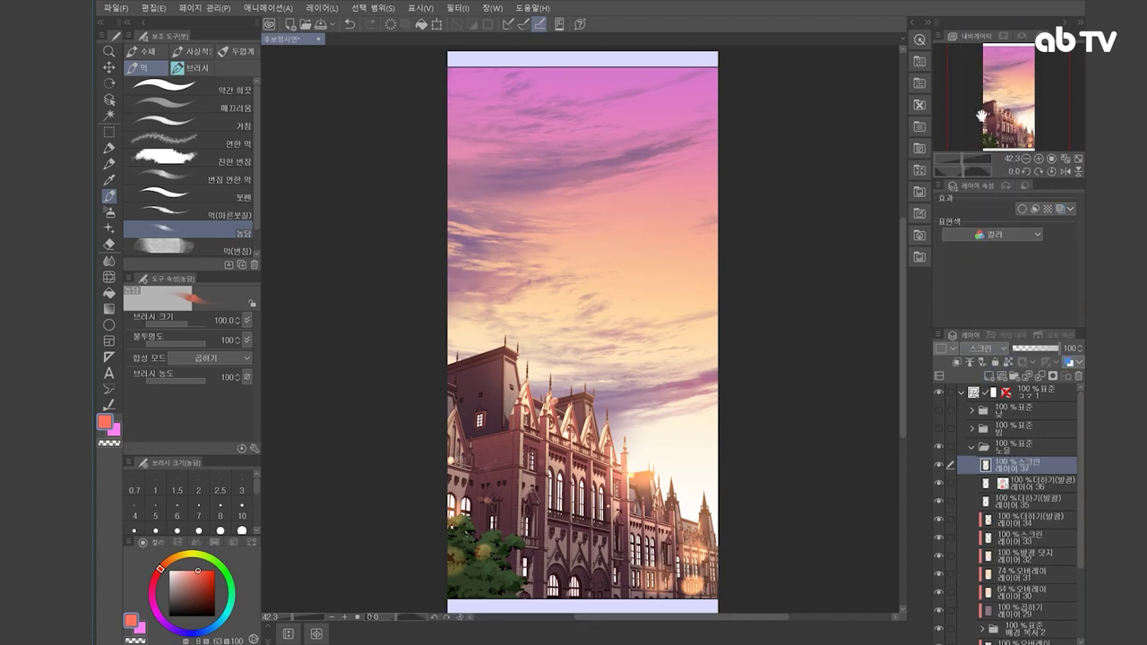
- Pick a light orange drawing colour and switch to the soft airbrush (부드러움) for the window glow
left_click(185, 570)
left_click(175, 558)
left_click(196, 571)
key("b")
key("b")
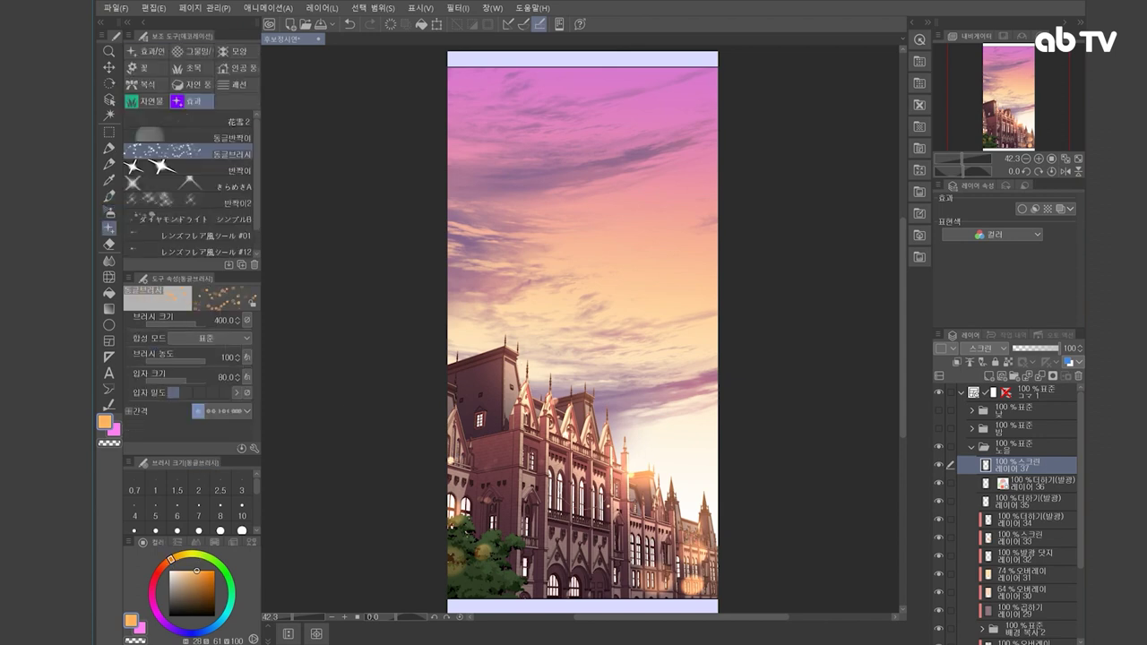
key("bracketleft")
key("bracketleft")
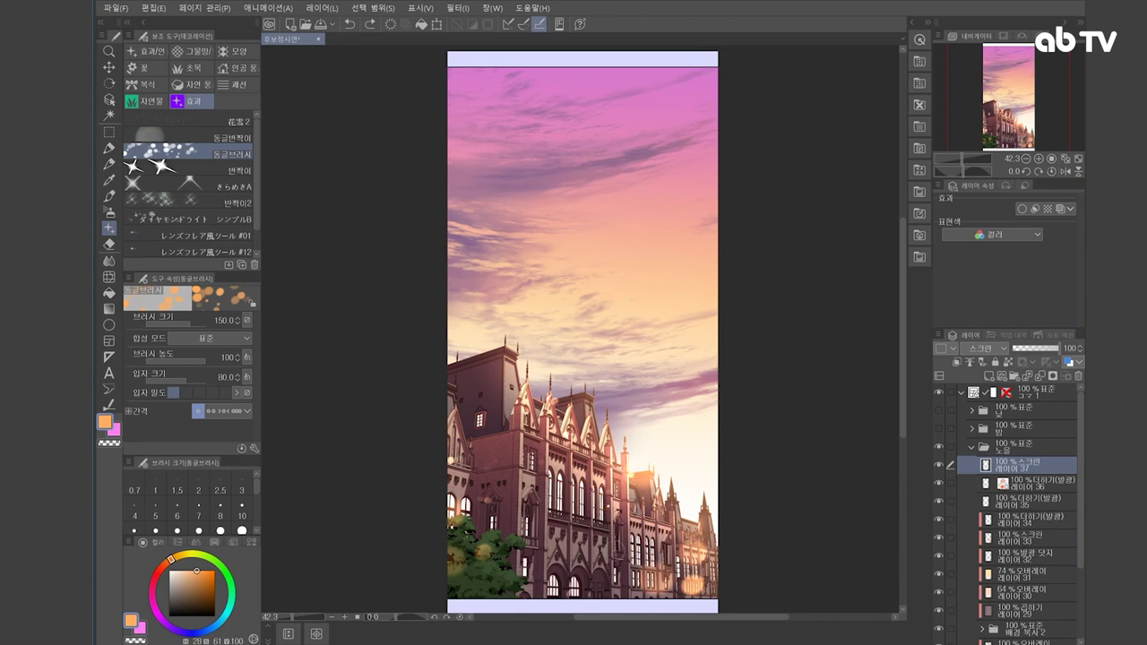
key("m")
key("b")
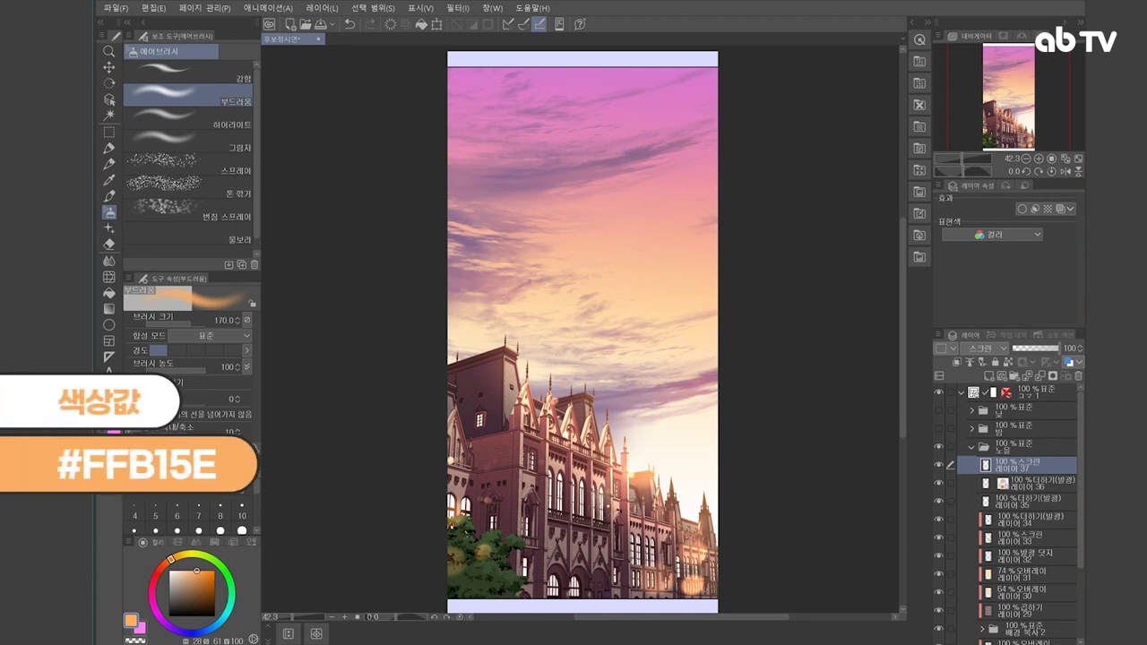
- Shift the drawing colour to a redder orange, trying soft airbrush glow strokes over the facade's windows and undoing them
left_click_drag(171, 562, 166, 562)
mouse_move(593, 502)
left_mouse_down()
mouse_move(602, 528)
mouse_move(560, 483)
mouse_move(580, 483)
left_mouse_up()
key("ctrl+z")
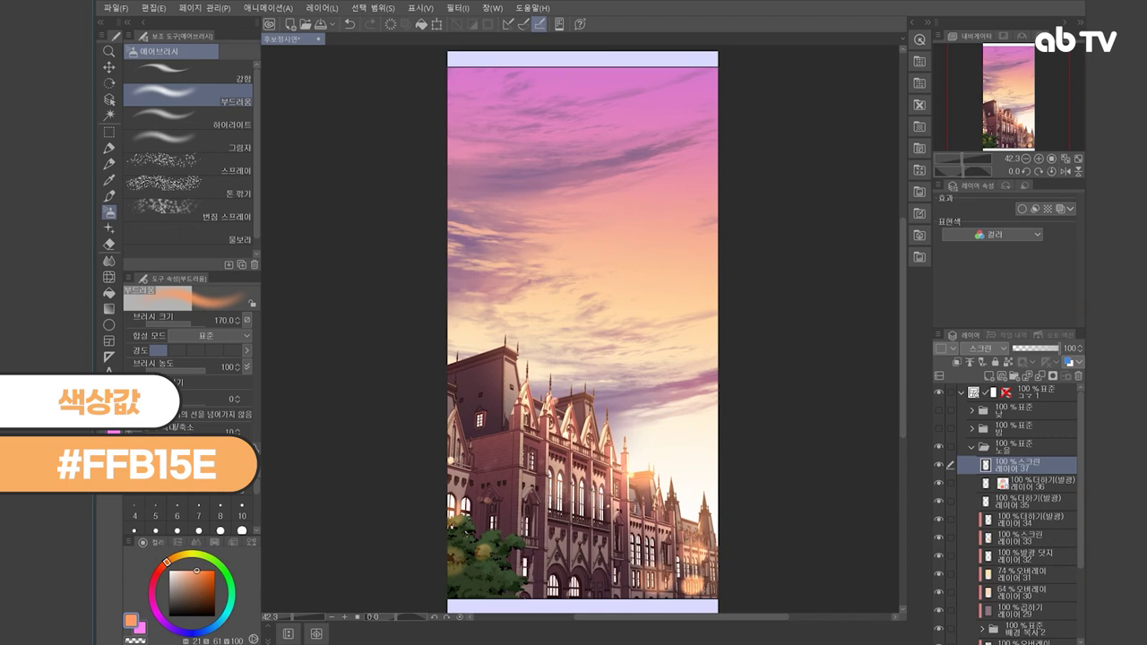
left_click(167, 567)
key("bracketright")
key("bracketright")
key("bracketright")
left_click_drag(570, 581, 642, 543)
key("ctrl+z")
key("ctrl+z")
- Brush a soft reddish-orange glow over the building's lower right corner and facade windows with the airbrush at size 500
key("bracketleft")
key("bracketleft")
key("bracketleft")
key("bracketleft")
key("bracketleft")
key("bracketleft")
key("bracketright")
key("bracketright")
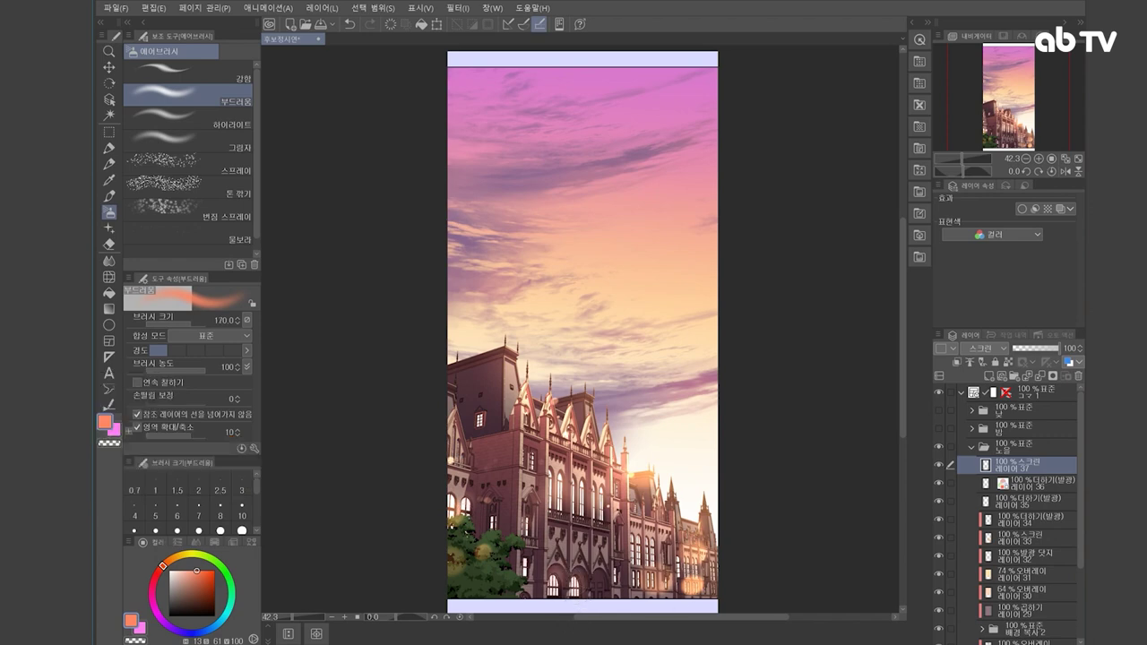
key("bracketright")
key("bracketright")
key("bracketright")
key("bracketright")
key("bracketright")
key("bracketright")
left_click_drag(727, 592, 708, 564)
left_click_drag(602, 488, 599, 521)
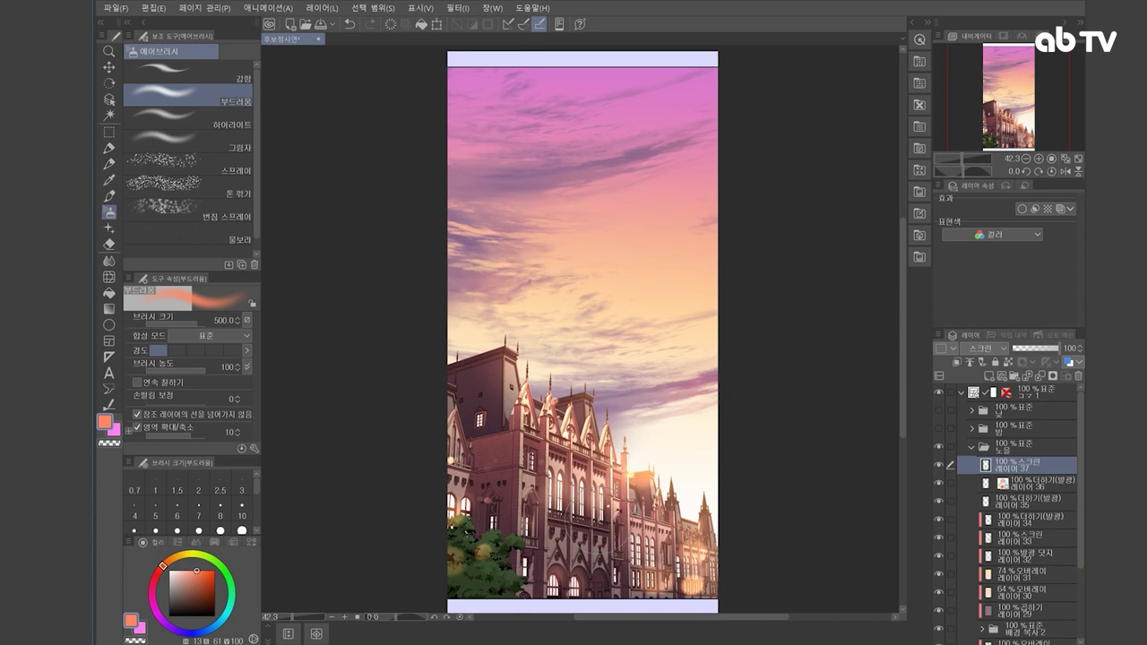
- Add a new layer above the Screen glow layer and set its blending mode to Add (Glow) (더하기(발광))
left_click(988, 376)
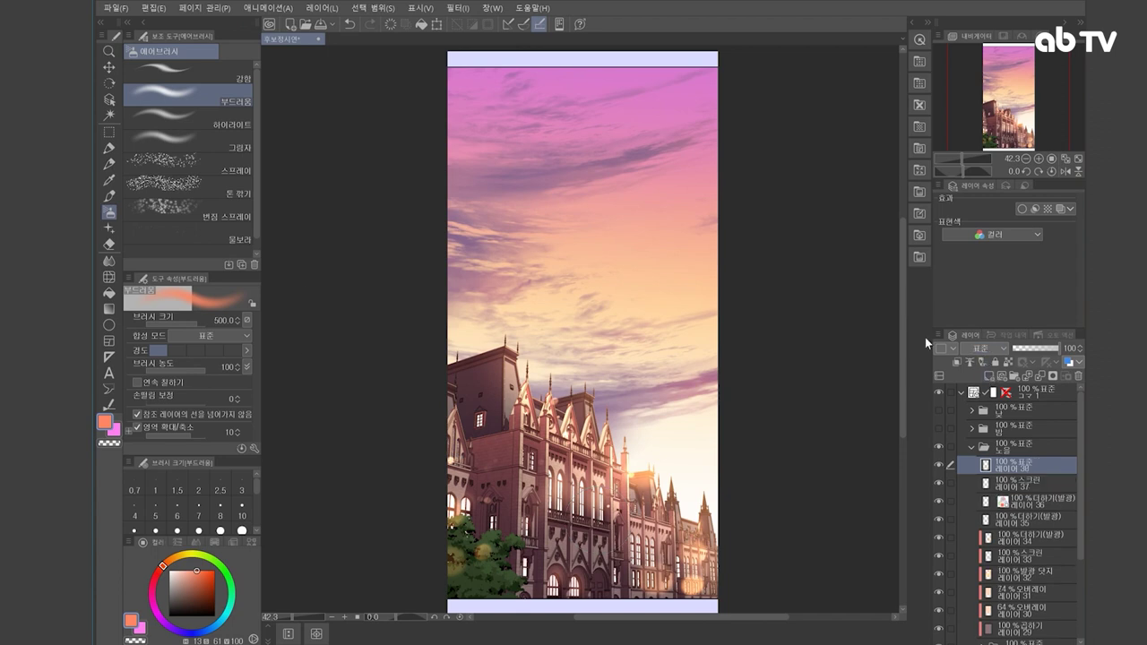
key("b")
left_click(233, 124)
left_click(987, 349)
left_click(988, 351)
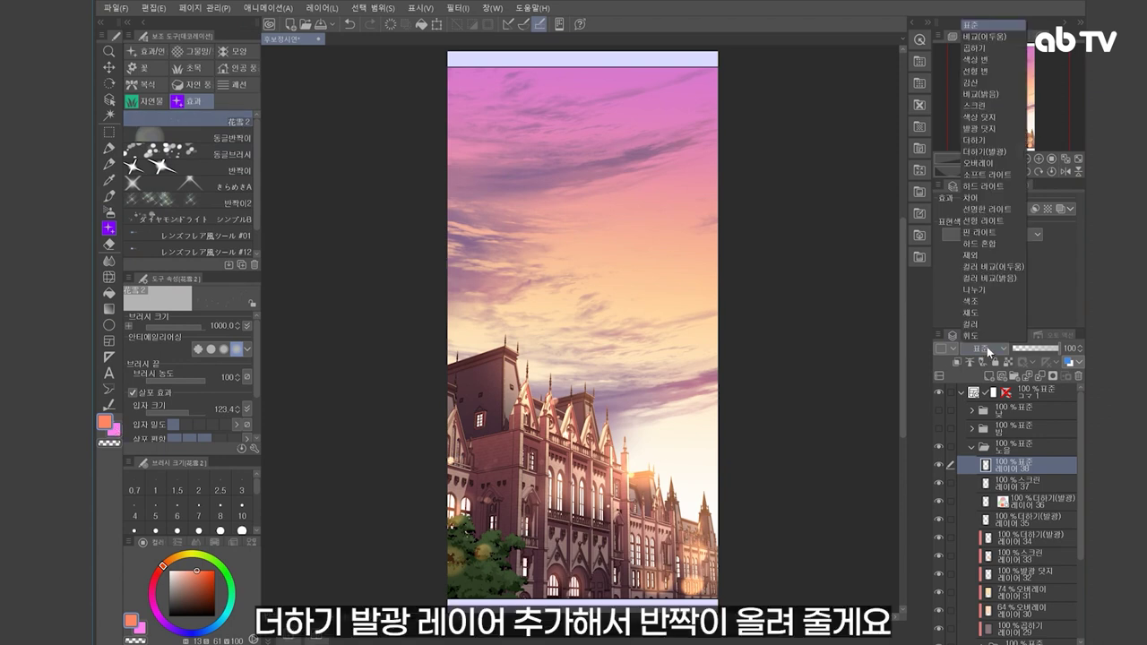
left_click(996, 151)
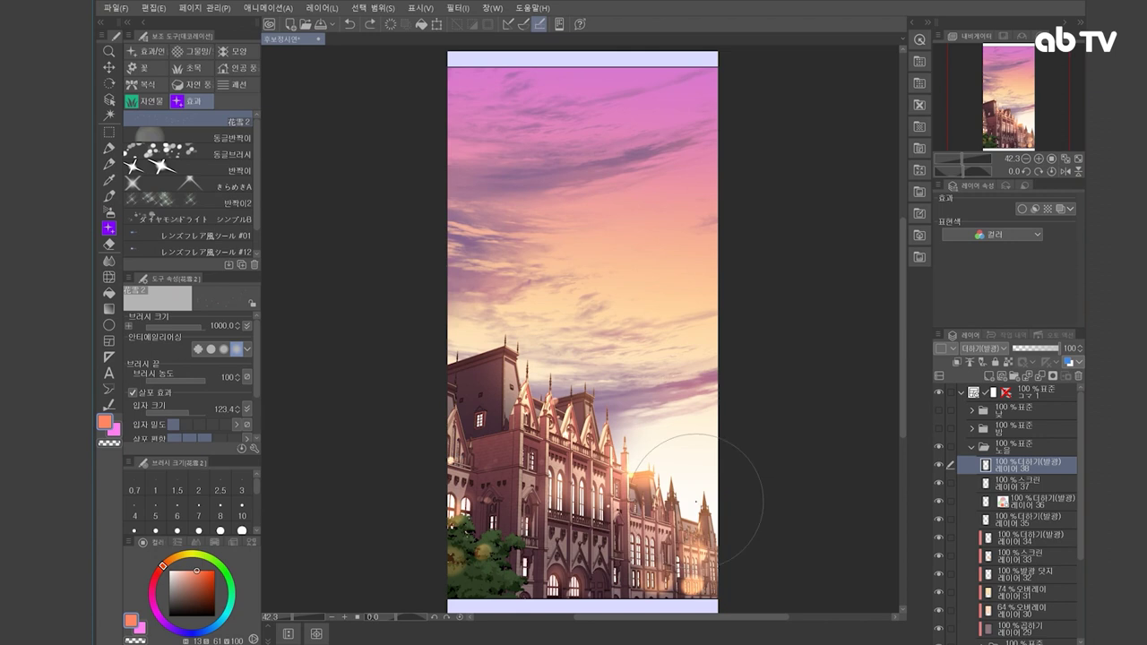
- Scatter tiny white specks in the sky above the building with the 물보라 airbrush at size 1500
key("b")
key("b")
left_click(225, 235)
left_click(170, 571)
left_click_drag(652, 290, 627, 433)
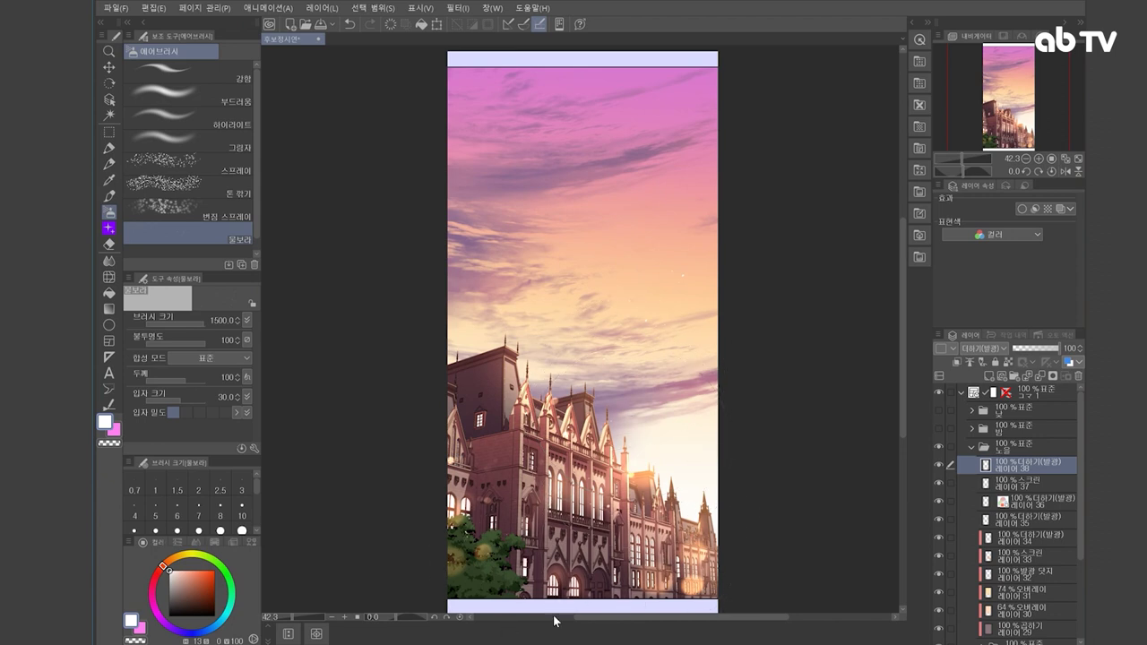
- Insert another Add (Glow) layer directly above the Screen layer 레이어 37
left_click(1046, 481)
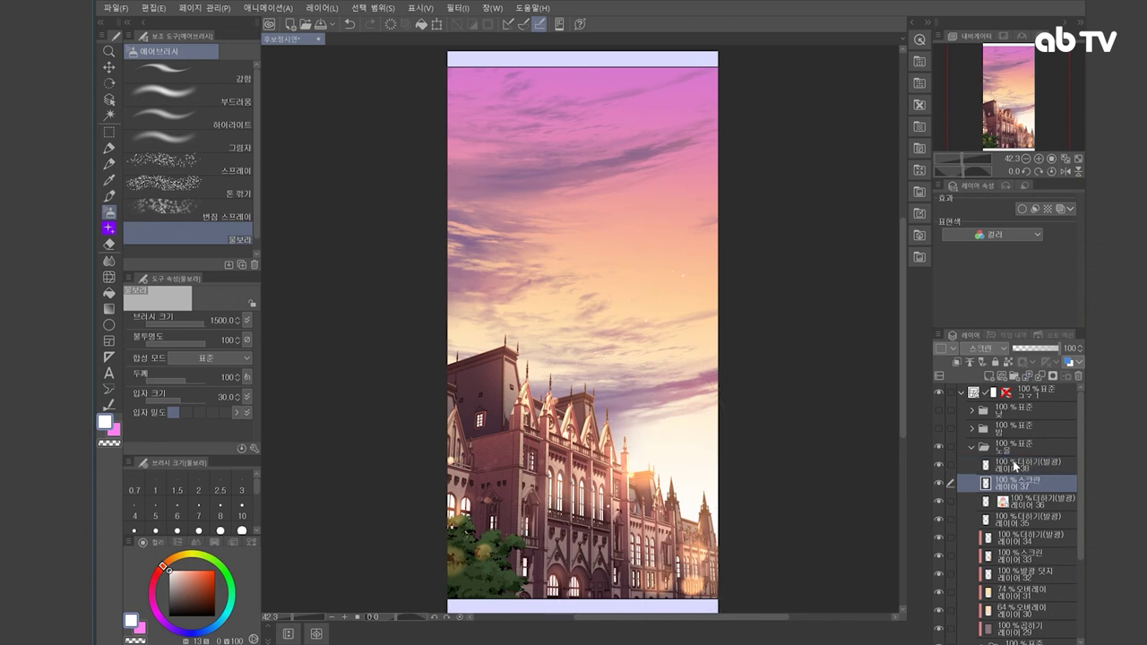
left_click(989, 376)
left_click(985, 348)
left_click(993, 152)
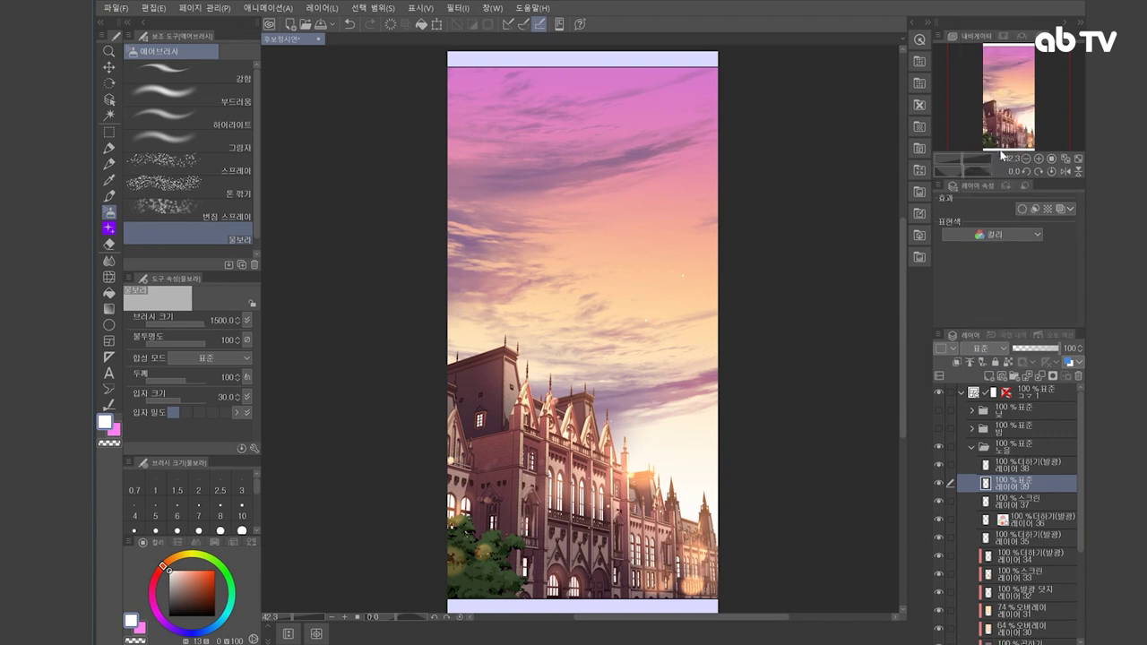
- Stamp white sparkles with the 반짝이2 brush on the building's lower right at size 400 and on the main facade at size 500
key("b")
key("b")
key("b")
left_click(188, 201)
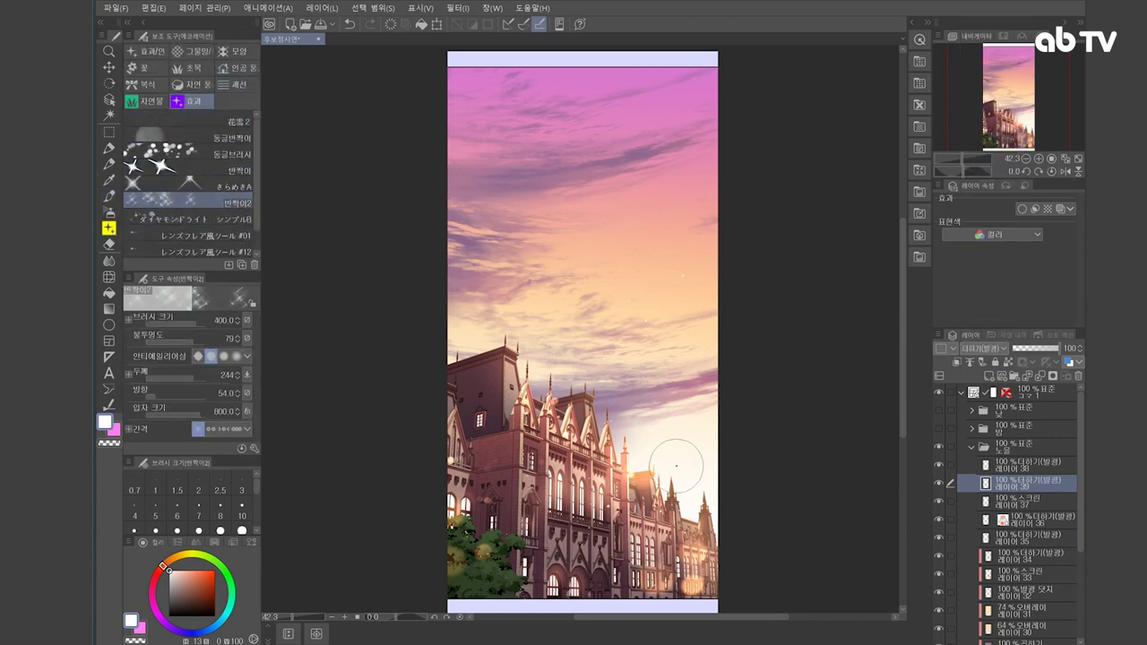
left_click(647, 573)
key("ctrl+z")
left_click(668, 578)
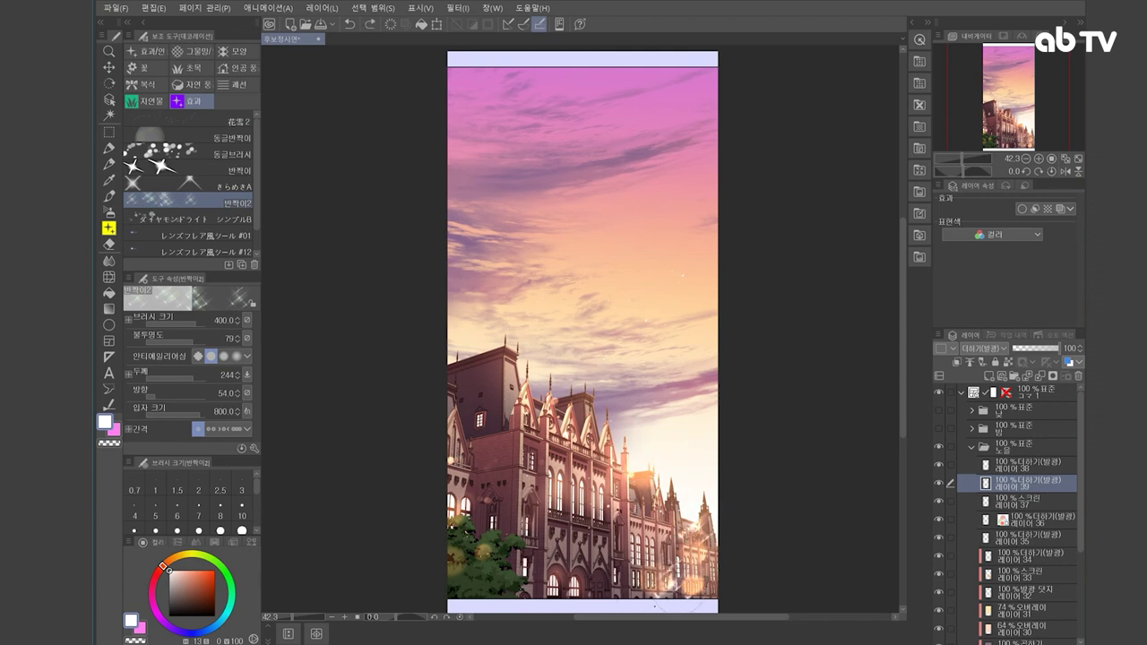
key("]")
left_click(547, 493)
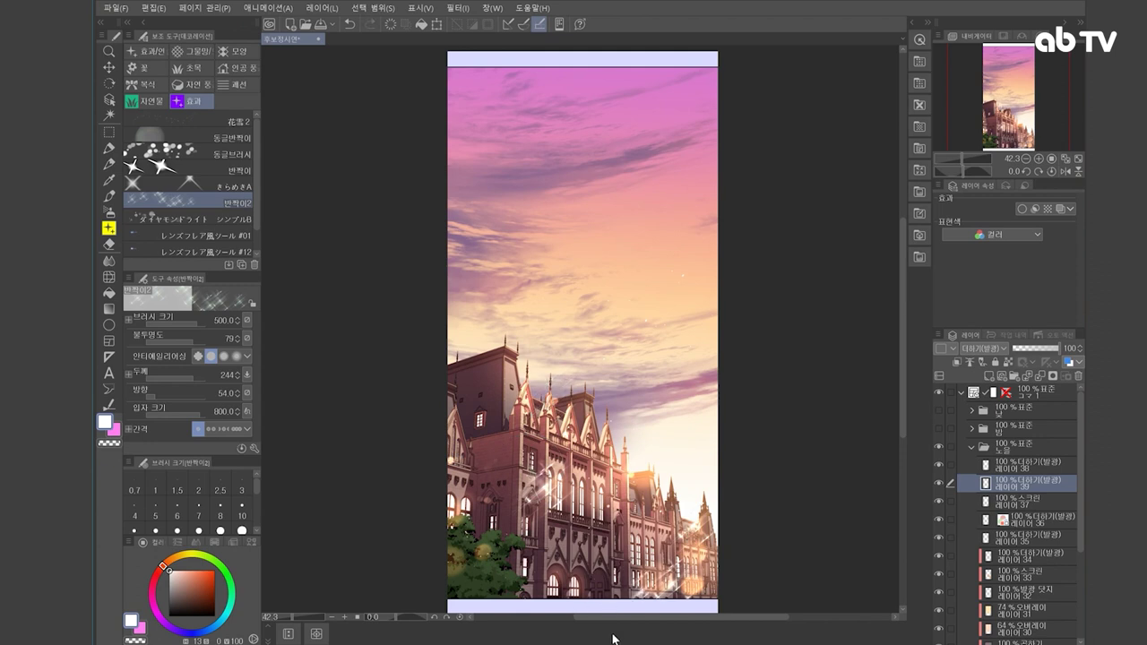
- Adjust the tree layer 나무 복사 2 with Hue/Saturation/Luminosity: slightly negative hue, saturation -22 and luminosity -17
left_click_drag(1079, 520, 1073, 587)
left_click(983, 559)
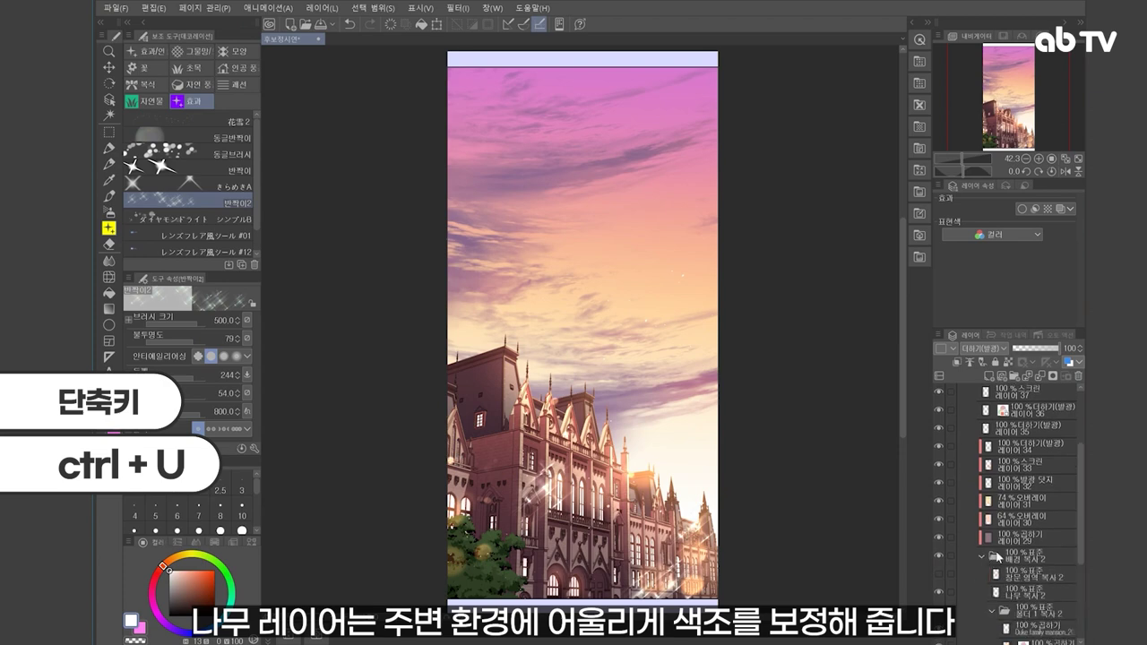
left_click(1030, 593)
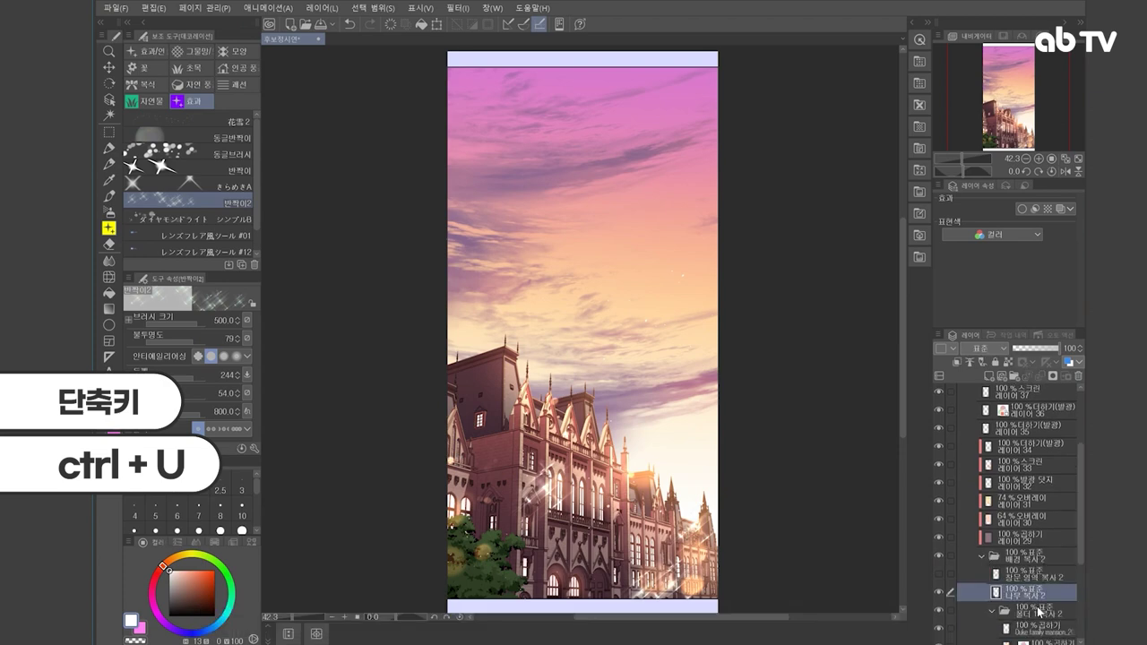
key("ctrl+u")
left_click_drag(886, 376, 792, 261)
left_click_drag(664, 331, 661, 330)
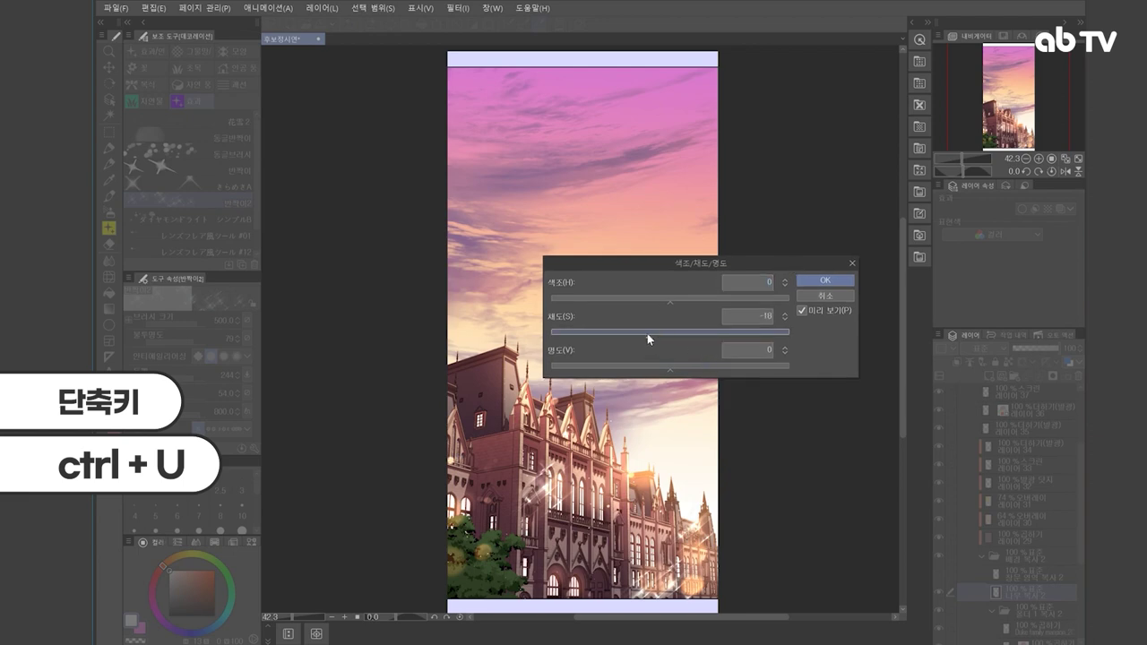
left_click_drag(657, 370, 653, 370)
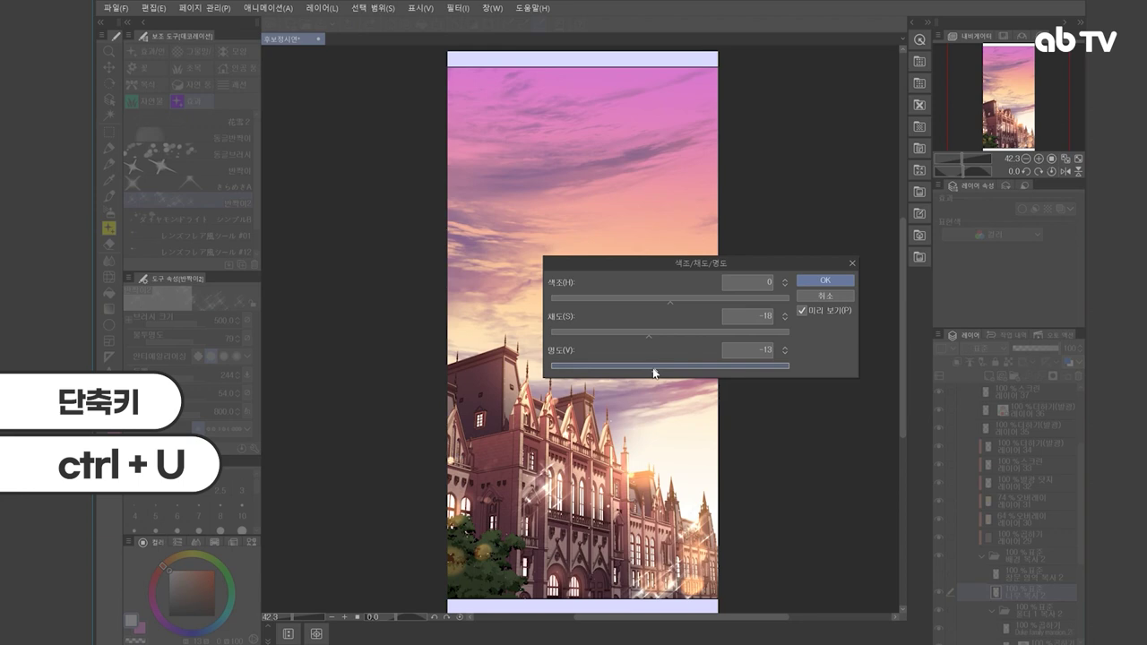
left_click_drag(629, 331, 632, 333)
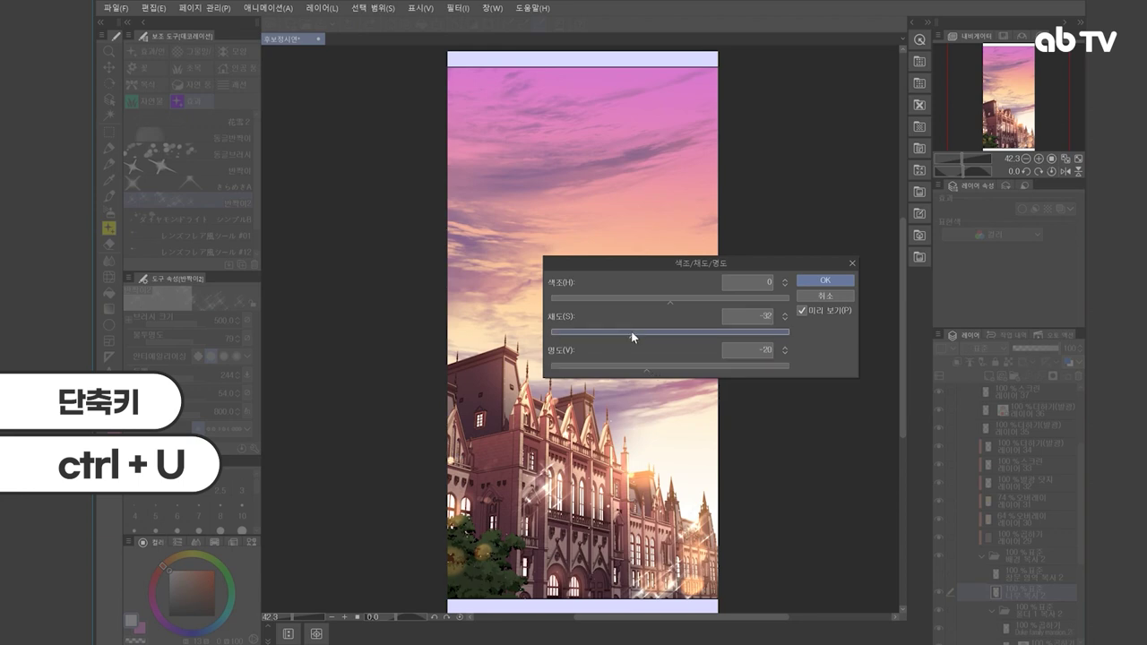
left_click_drag(652, 371, 621, 332)
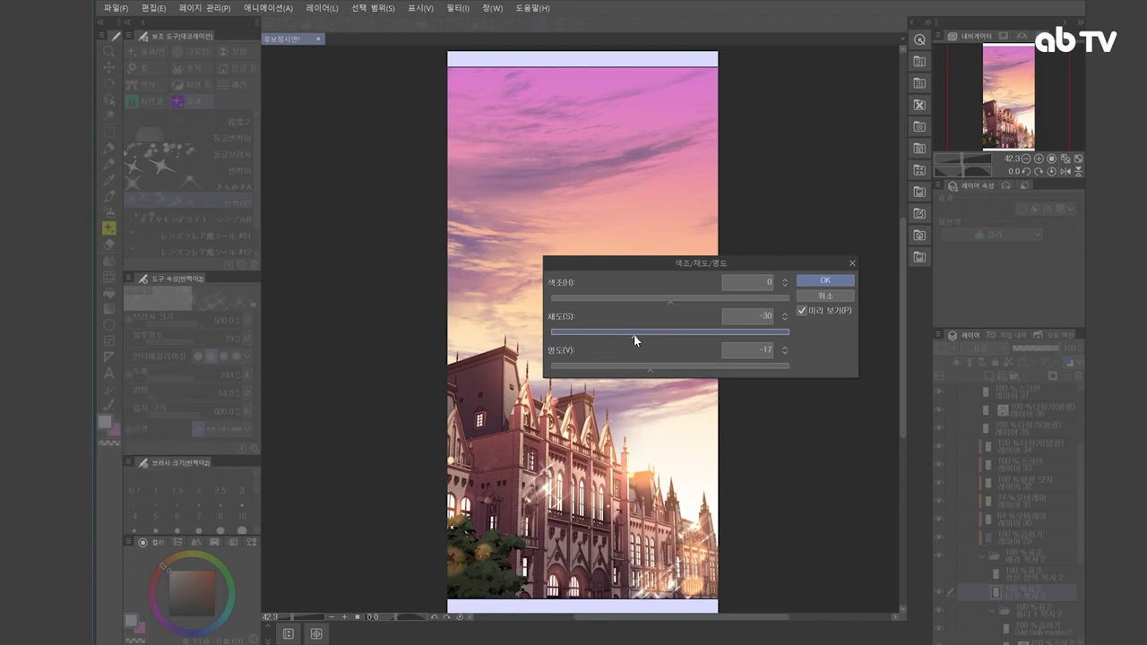
left_click_drag(640, 336, 644, 335)
left_click(679, 298)
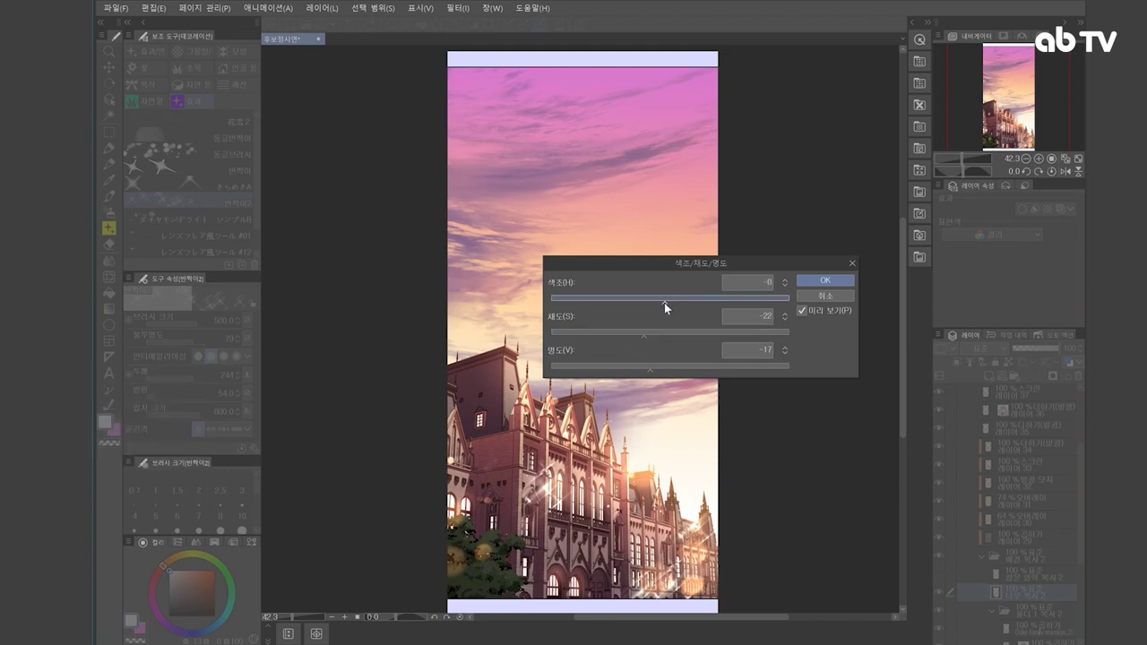
left_click(822, 281)
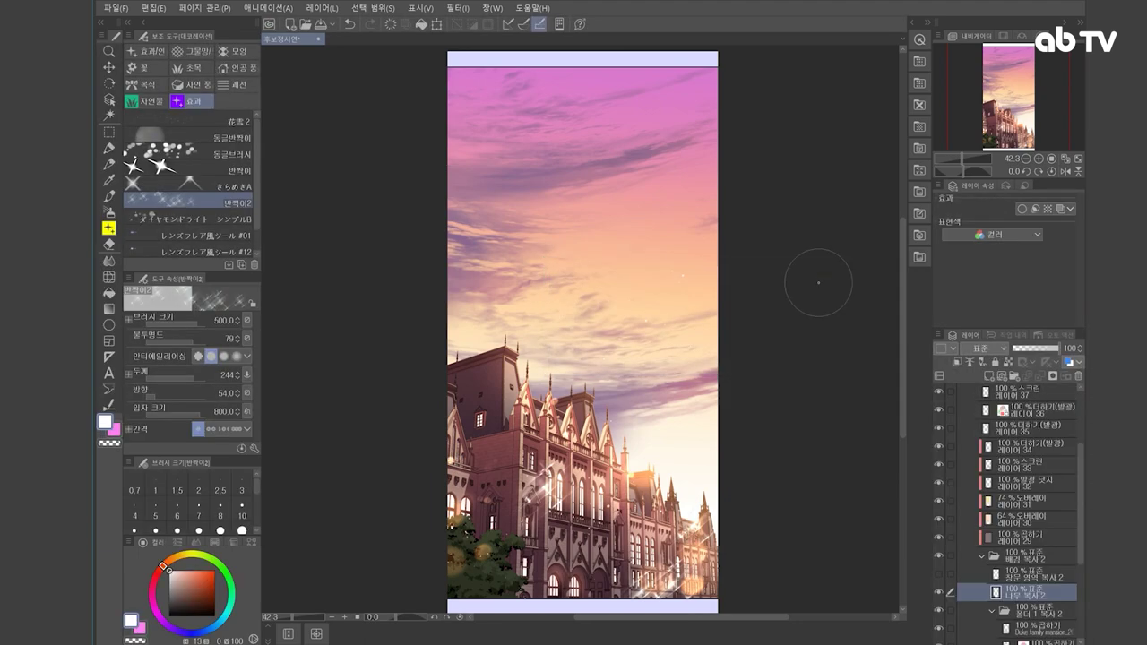
left_click(1066, 464)
left_click(1065, 395)
left_click(183, 571)
left_click(182, 555)
left_click(168, 560)
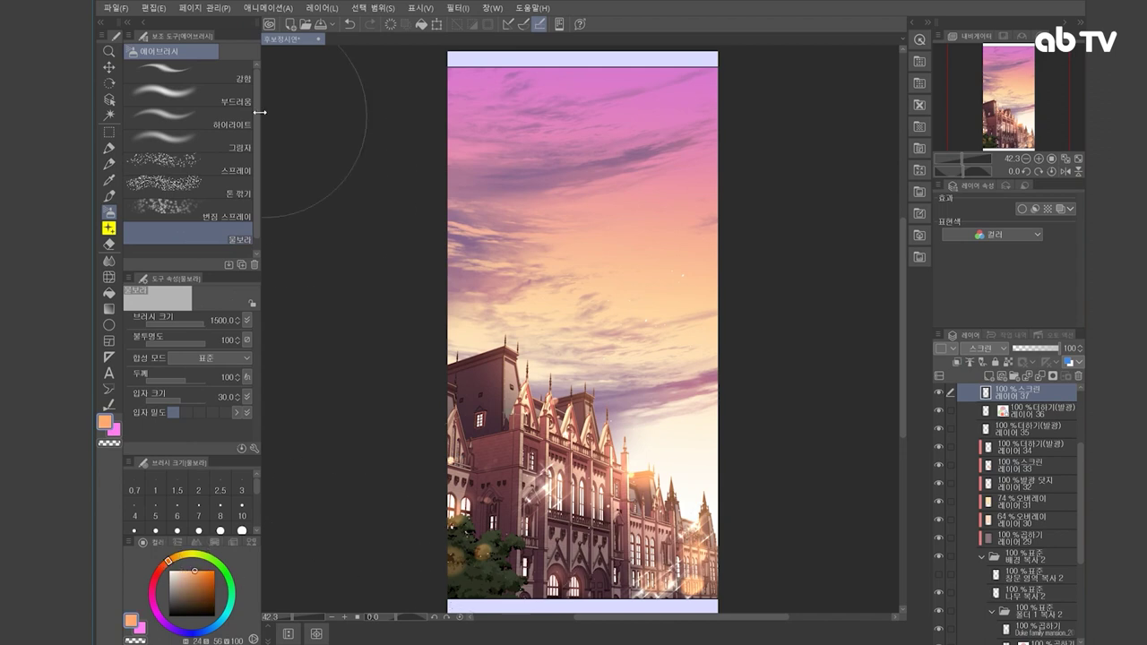
left_click(188, 92)
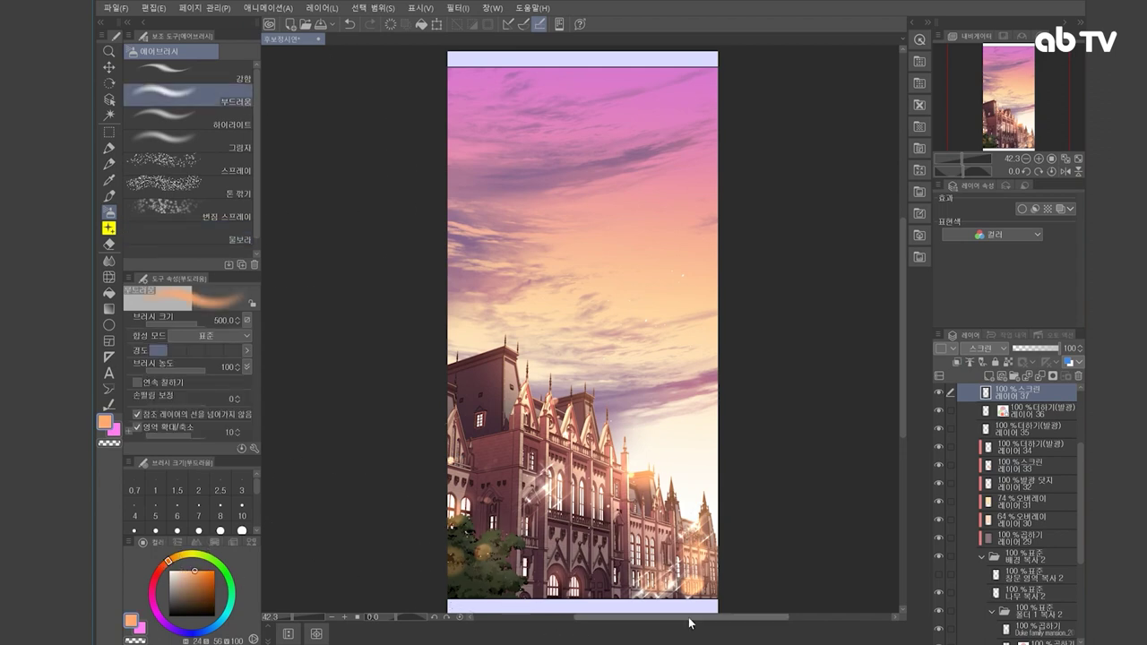
key("ctrl+z")
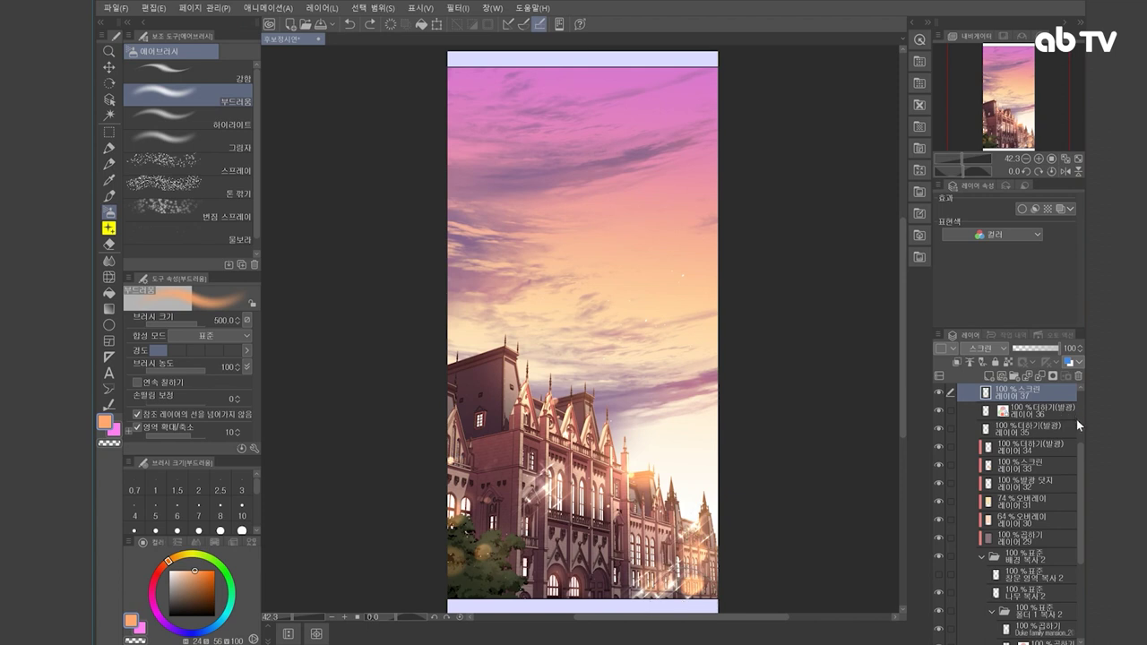
- Scatter more near-white specks over the sky and rooftops on the Add (Glow) layer 레이어 38 with the 물보라 airbrush at sizes 1500 and 1000
scroll(1075, 412, "up", 2)
left_click(1000, 434)
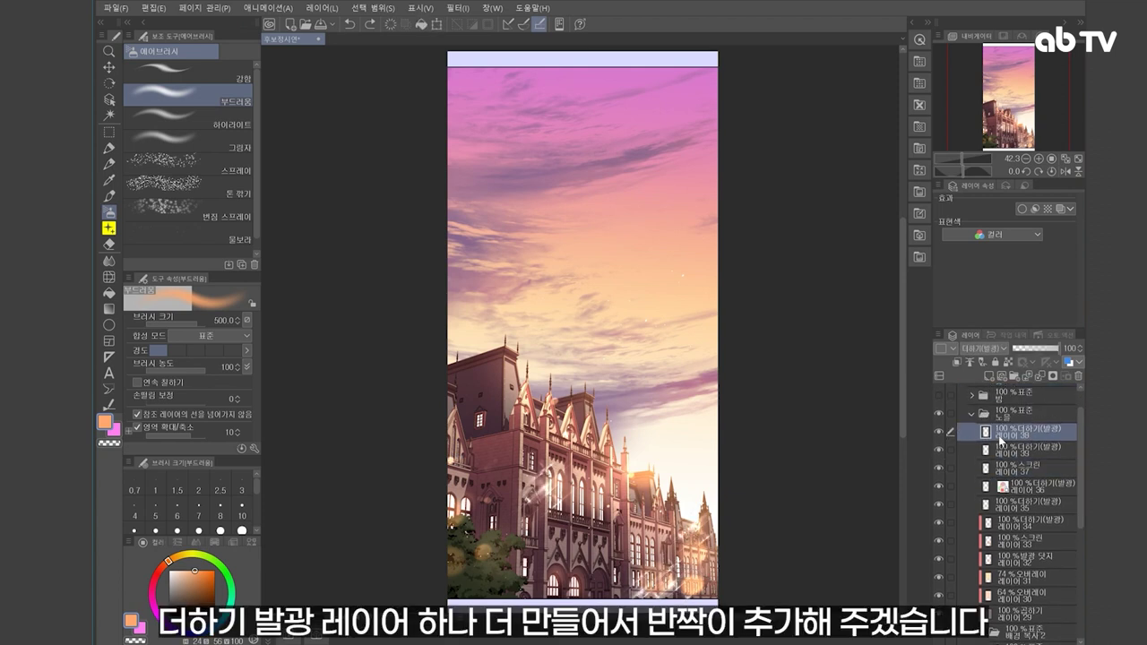
left_click(188, 236)
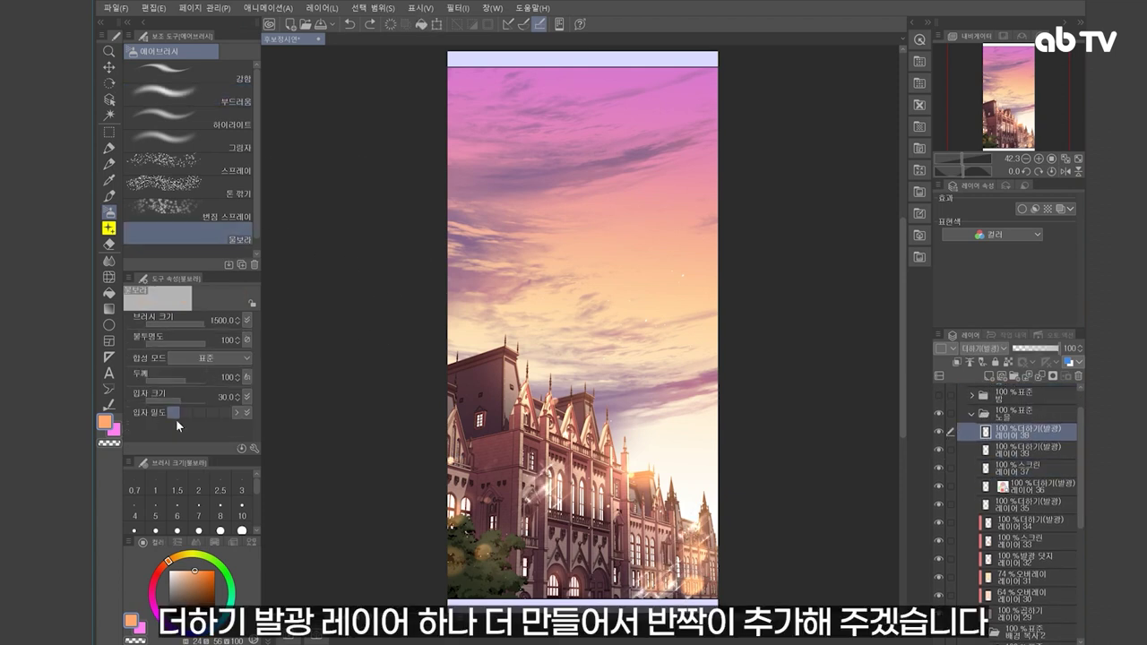
left_click_drag(190, 570, 171, 570)
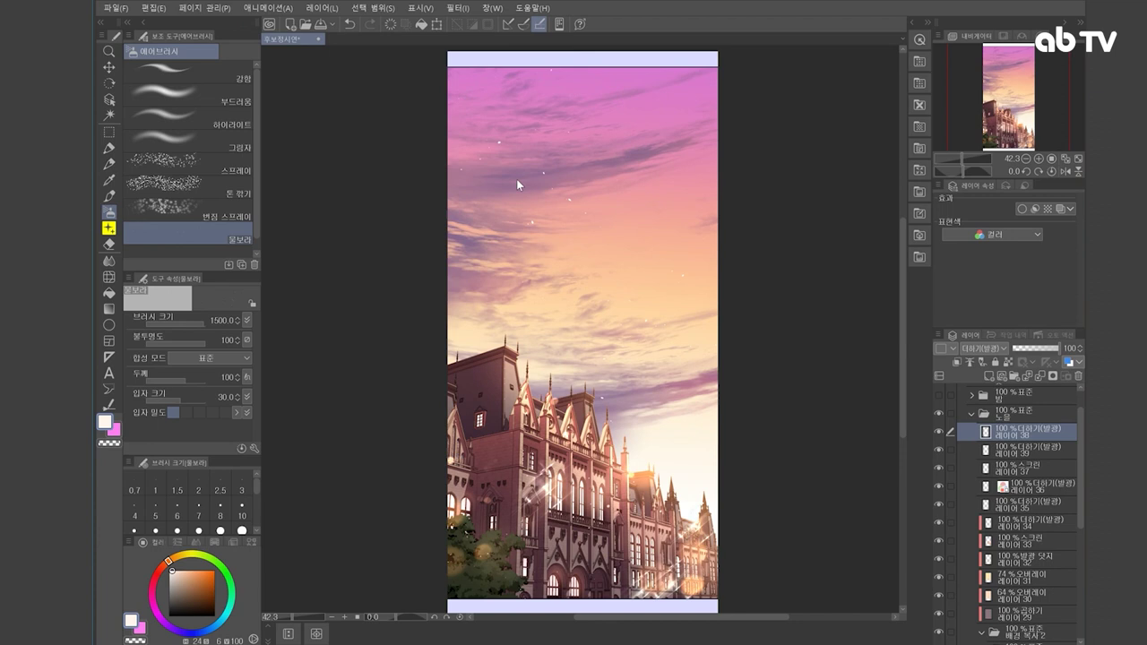
left_click(510, 367)
key("bracketleft")
key("bracketleft")
left_click(592, 329)
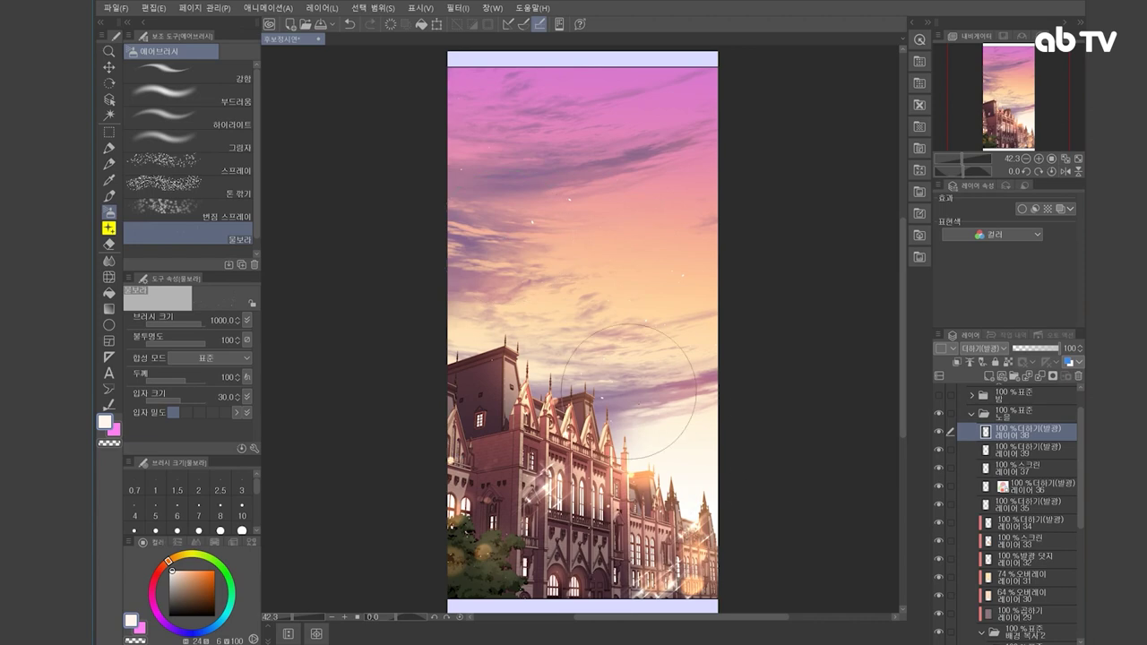